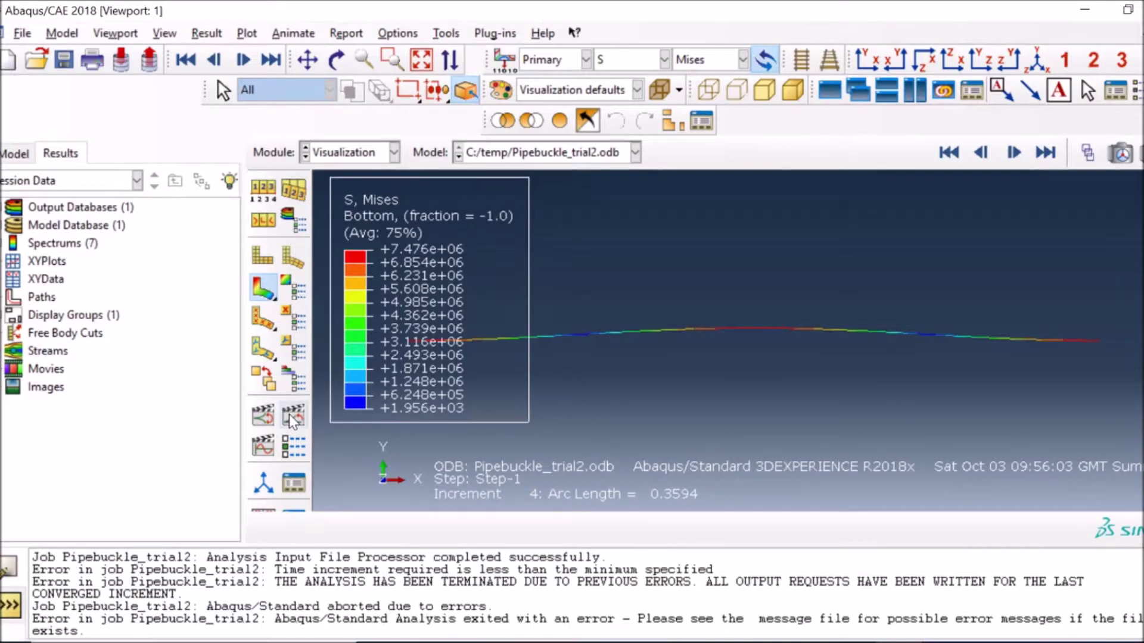
- Play the Mises stress animation, stop it at increment 33, and switch to the Part module
{"action": "left_click", "coordinate": [291, 416]}
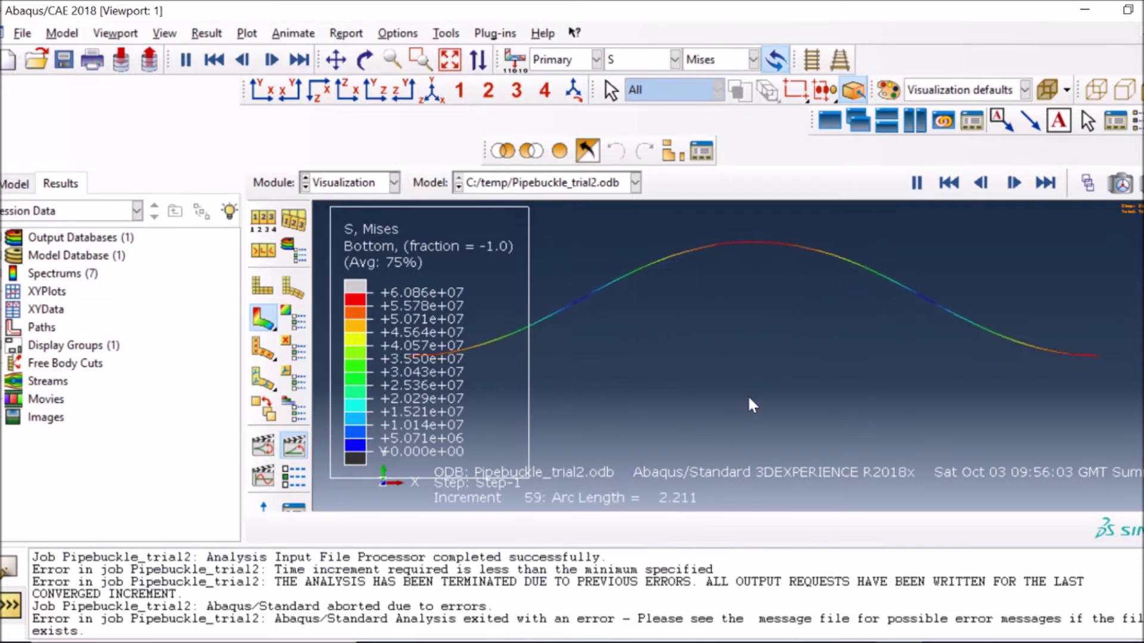
{"action": "left_click", "coordinate": [294, 447]}
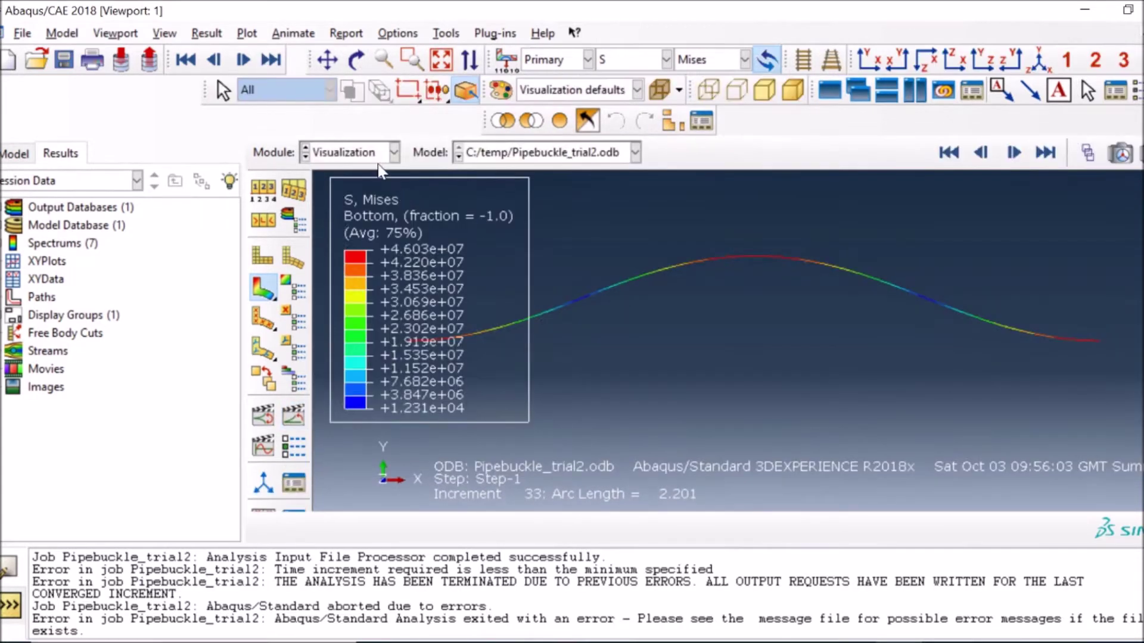
{"action": "left_click", "coordinate": [394, 152]}
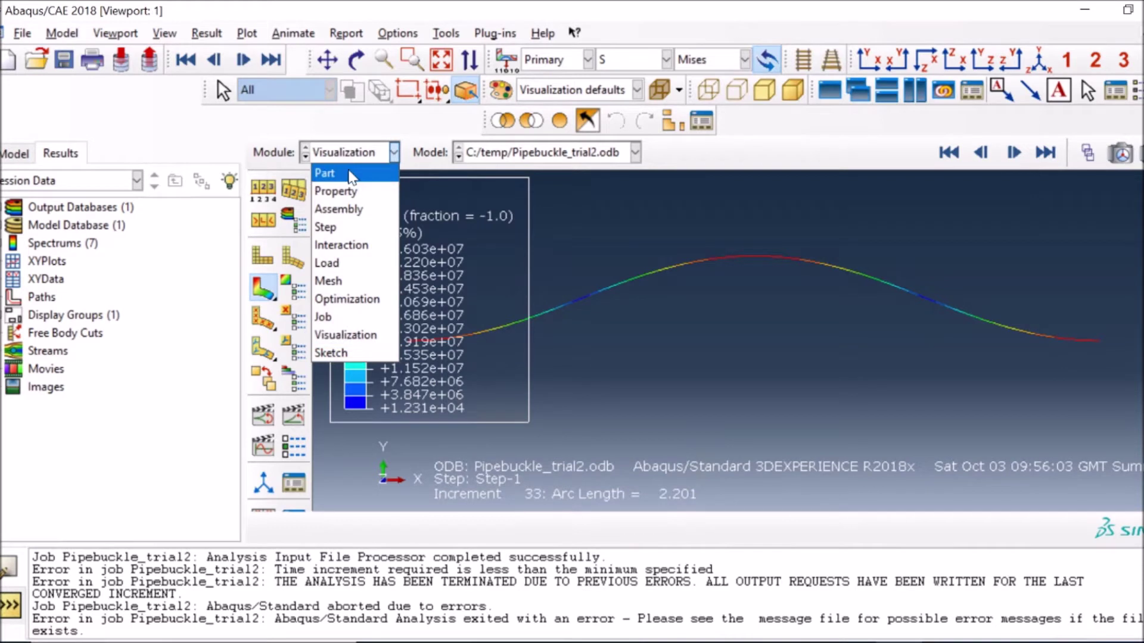
{"action": "left_click", "coordinate": [349, 174]}
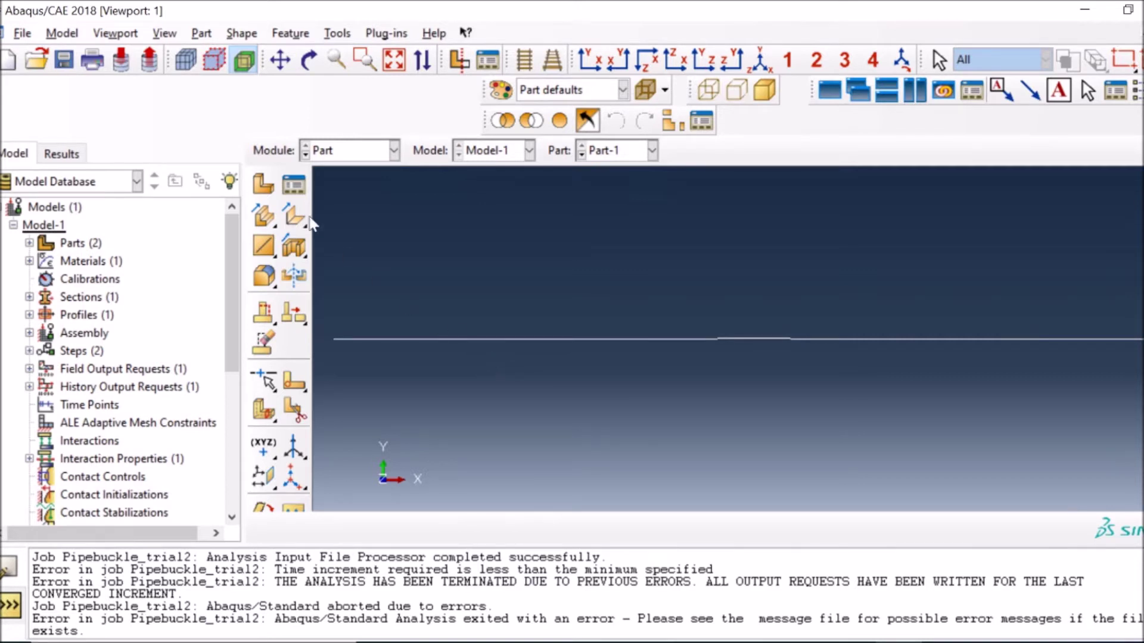
- Start a 2D planar wire part, cancel it, and move to the Property module
{"action": "left_click", "coordinate": [266, 184]}
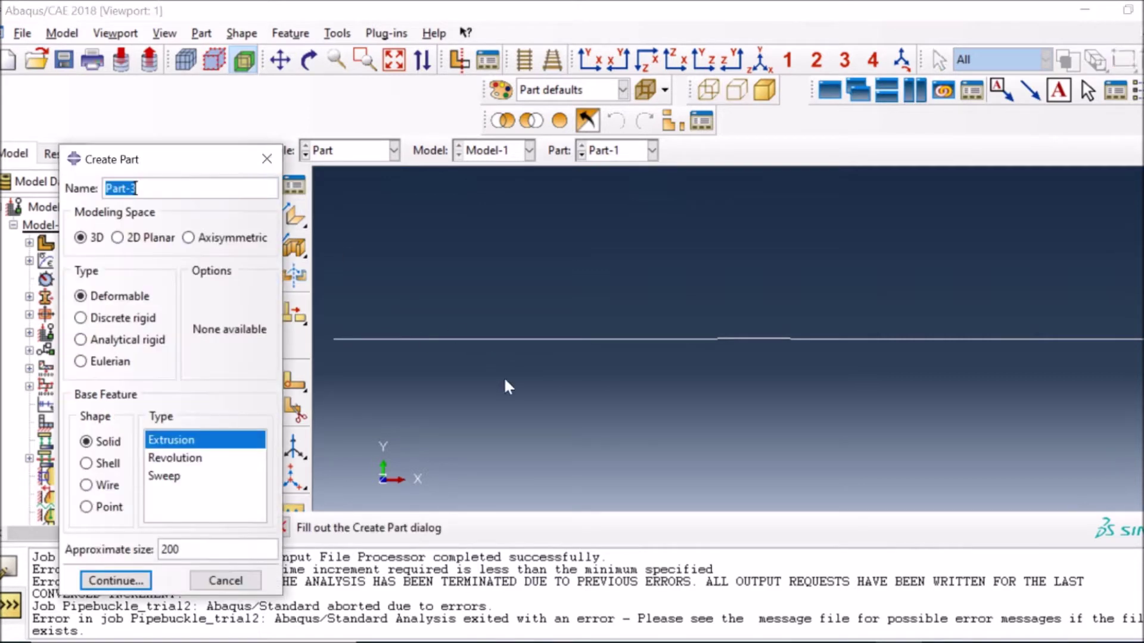
{"action": "left_click", "coordinate": [127, 243]}
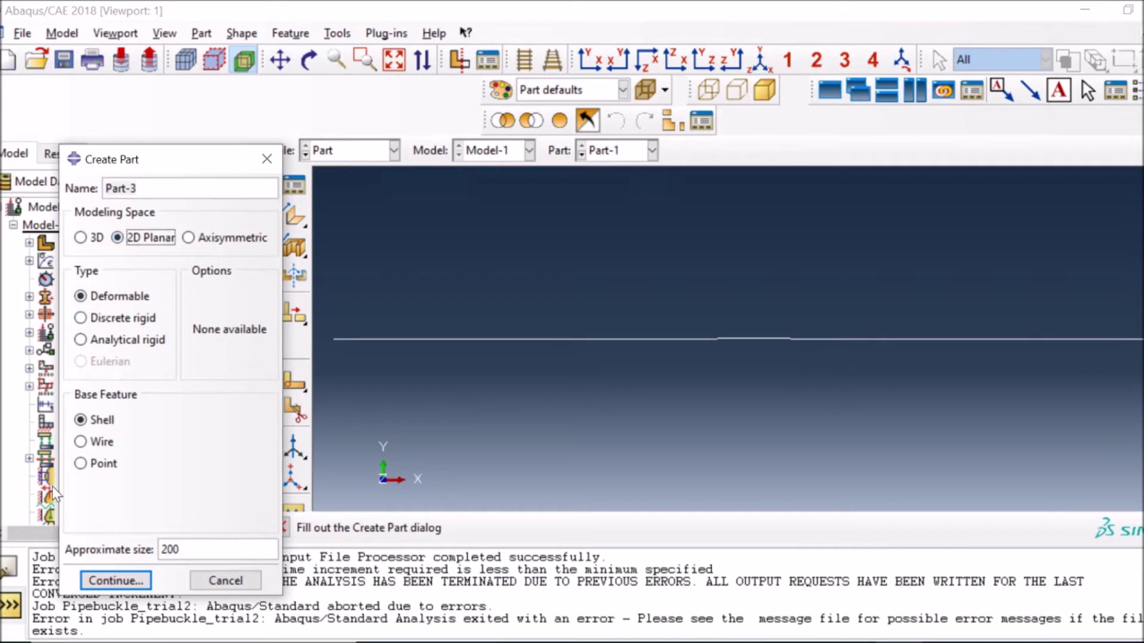
{"action": "left_click", "coordinate": [80, 441]}
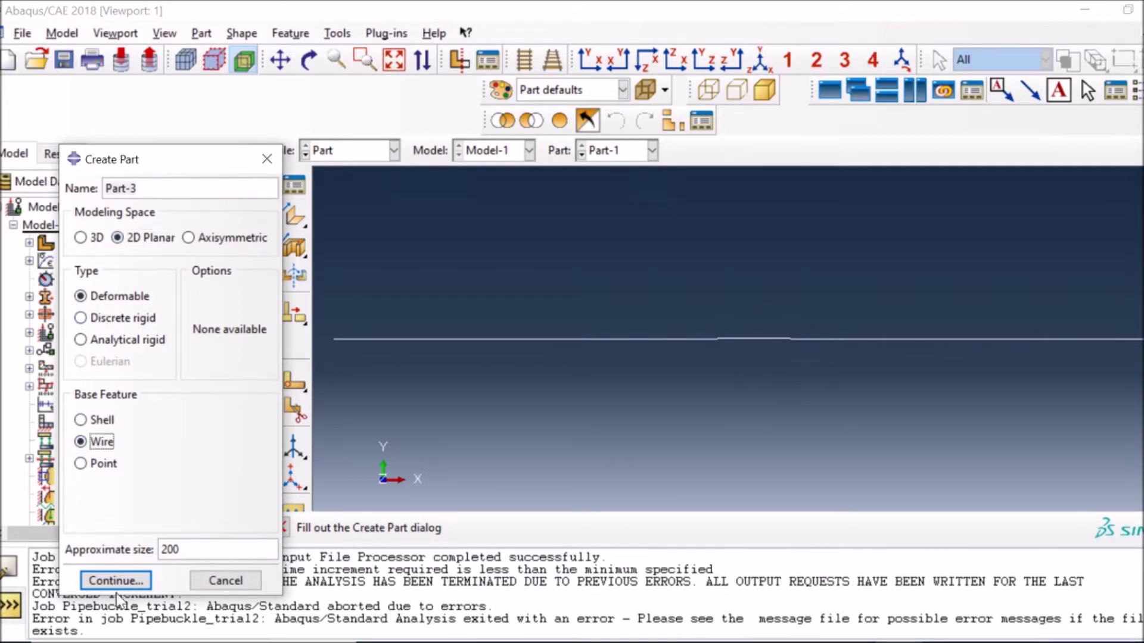
{"action": "left_click", "coordinate": [225, 580]}
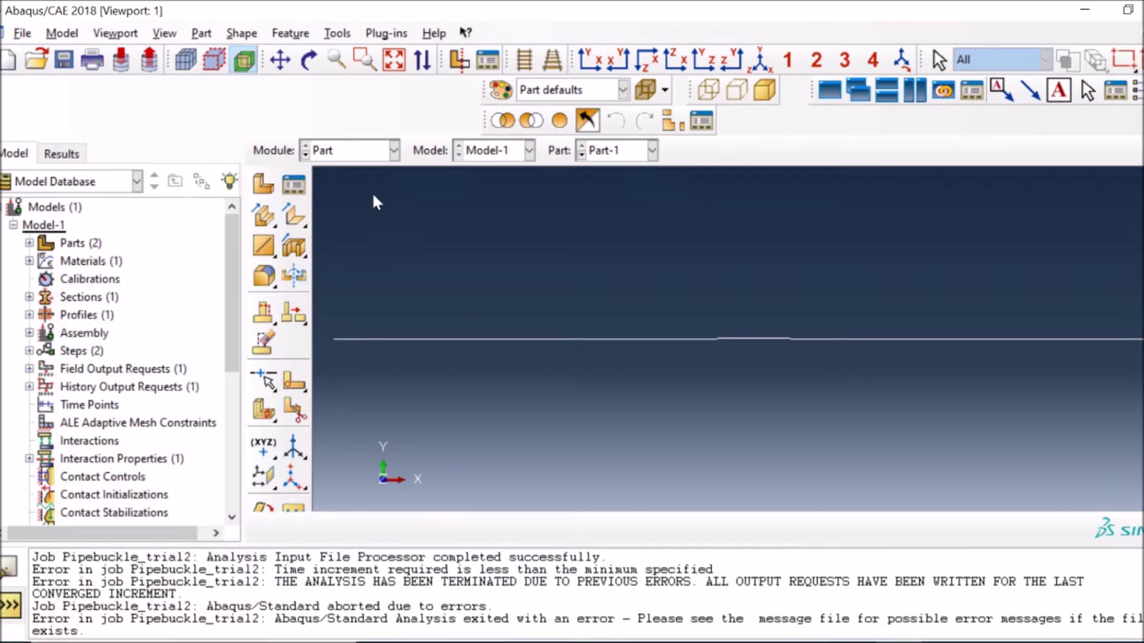
{"action": "left_click", "coordinate": [365, 151]}
{"action": "left_click", "coordinate": [333, 188]}
- Review Material-1's density 7880, expansion 1.1E-05 and yield stress 448000000, then close the Material Manager
{"action": "left_click", "coordinate": [286, 188]}
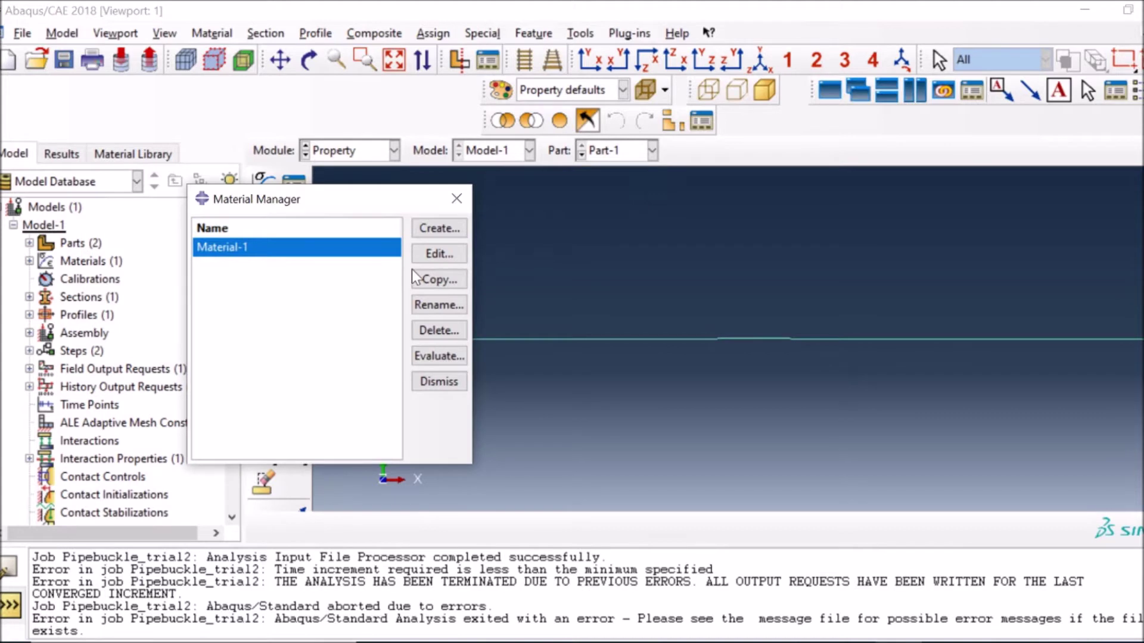
{"action": "left_click", "coordinate": [439, 255]}
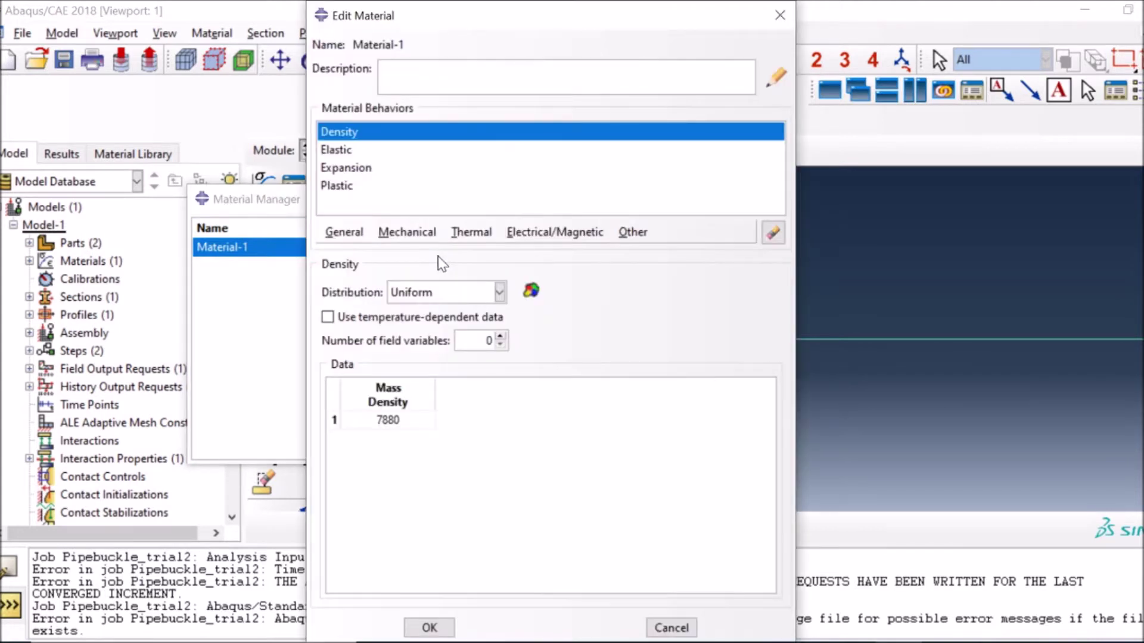
{"action": "left_click", "coordinate": [342, 167]}
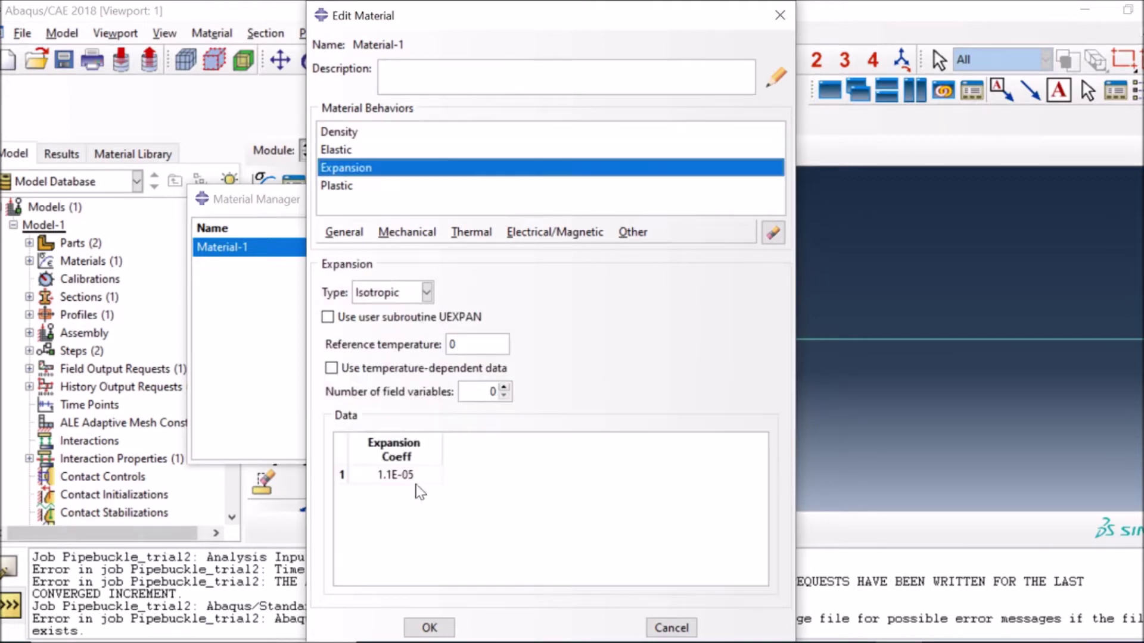
{"action": "left_click", "coordinate": [338, 186]}
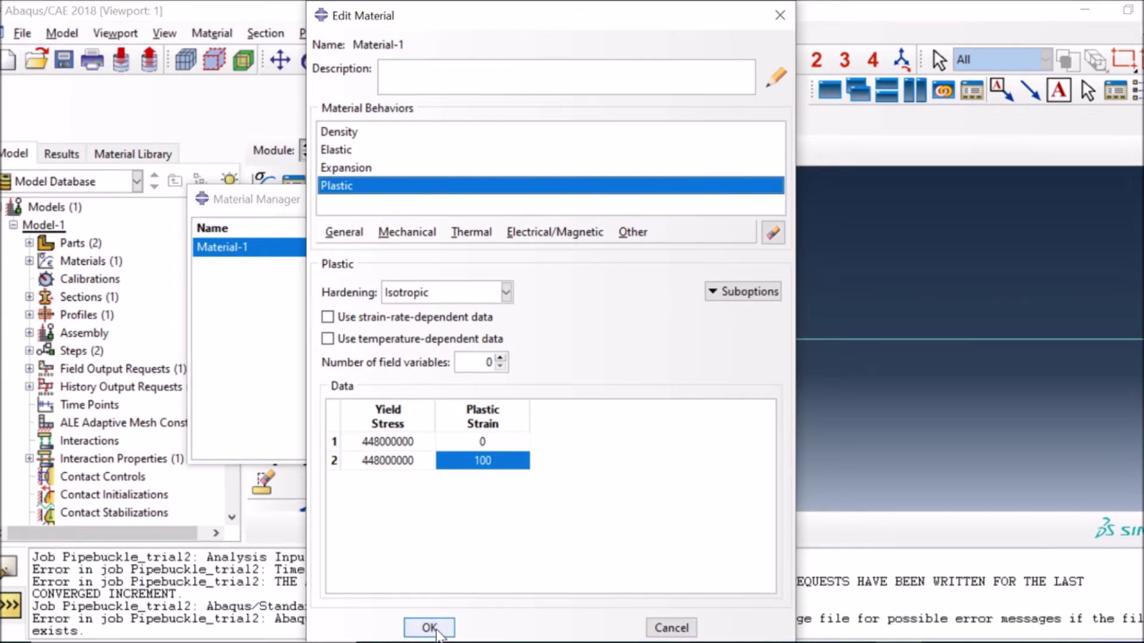
{"action": "left_click", "coordinate": [436, 630]}
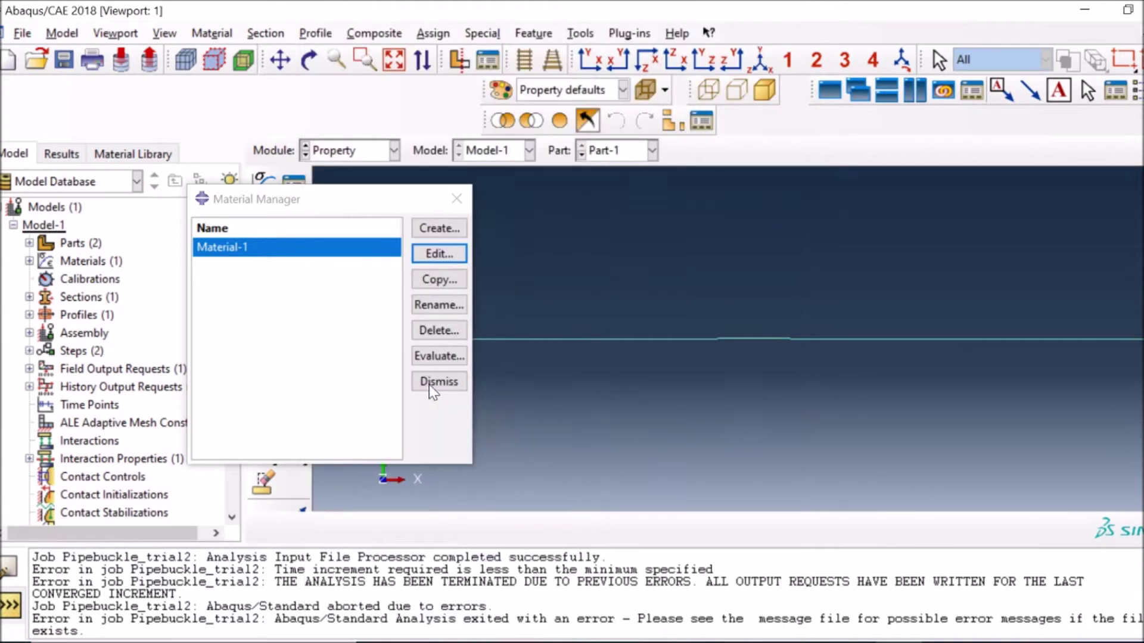
{"action": "left_click", "coordinate": [439, 378]}
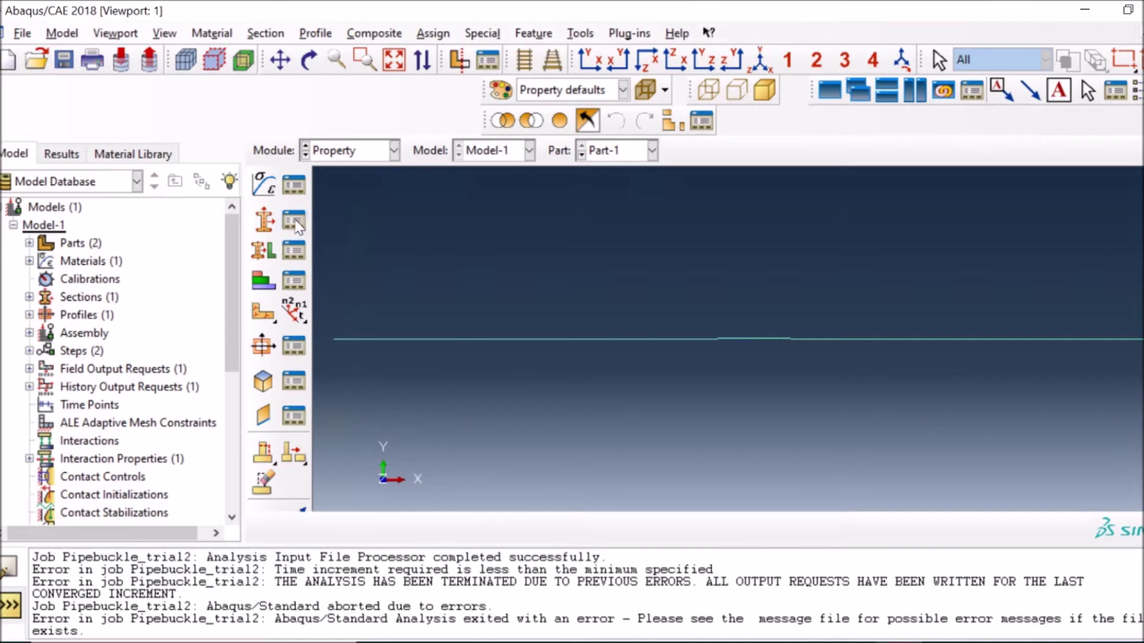
- Start a new beam section and cancel it
{"action": "left_click", "coordinate": [293, 222]}
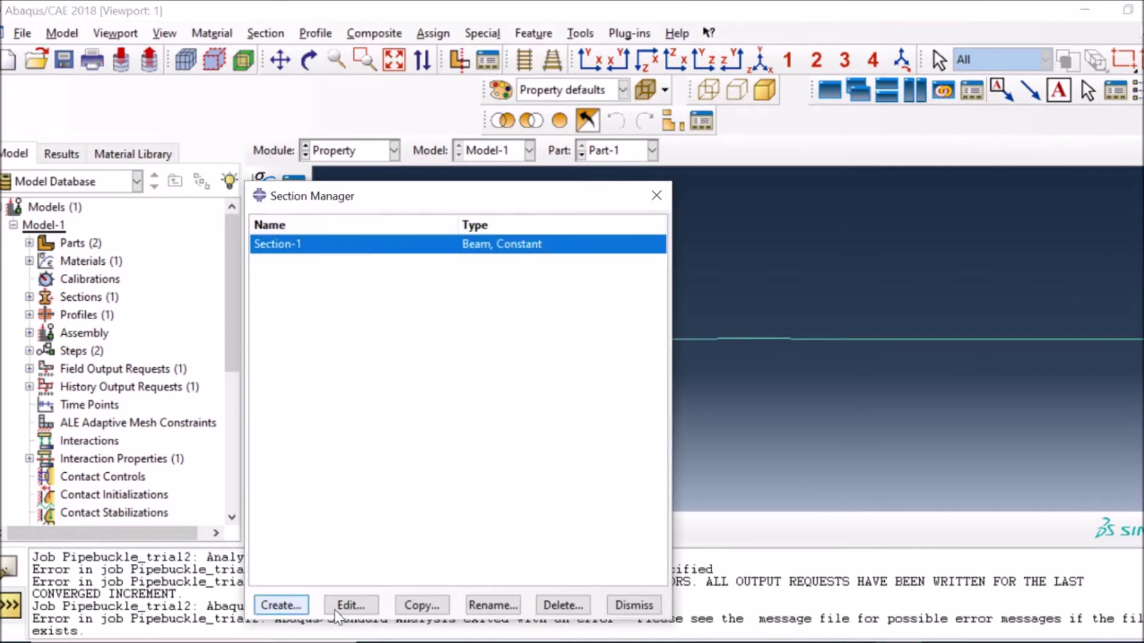
{"action": "left_click", "coordinate": [281, 605]}
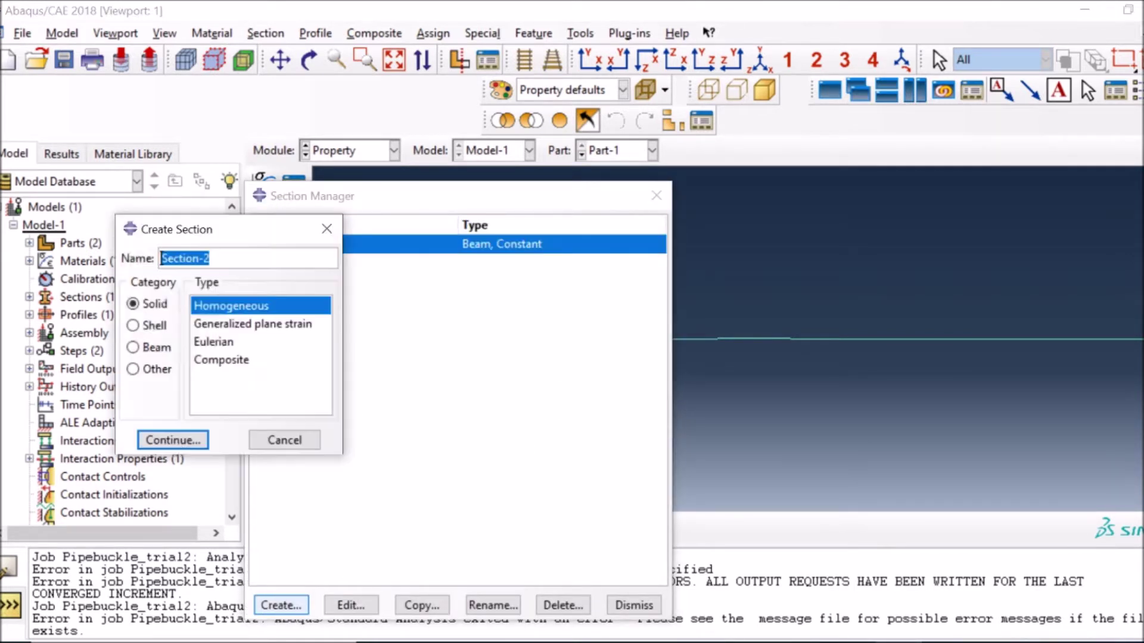
{"action": "left_click", "coordinate": [155, 347]}
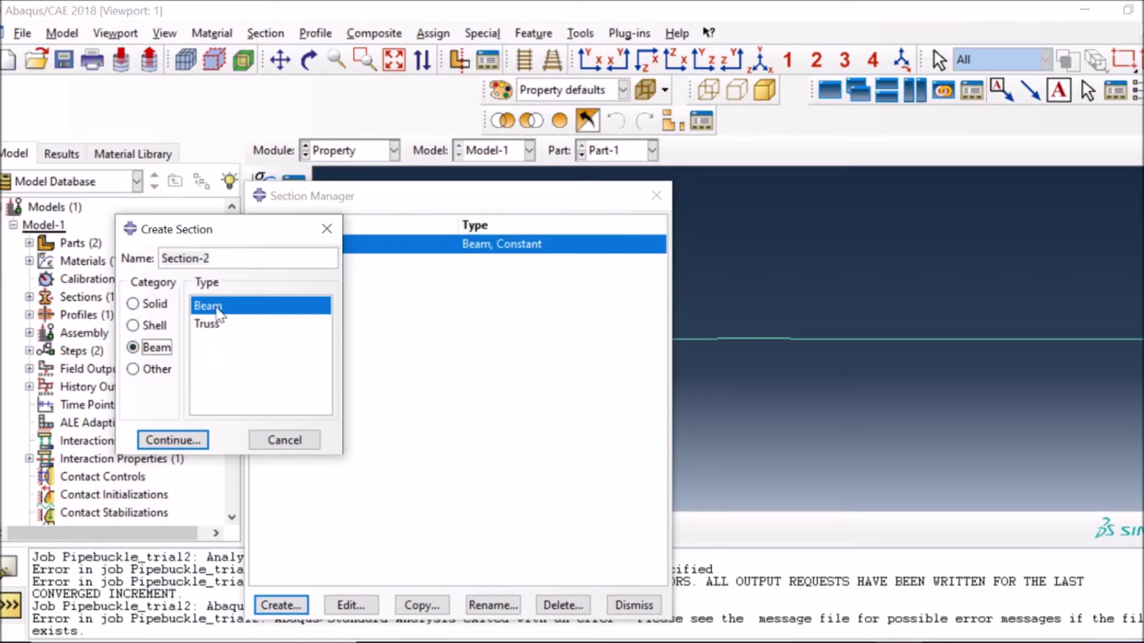
{"action": "left_click", "coordinate": [282, 440]}
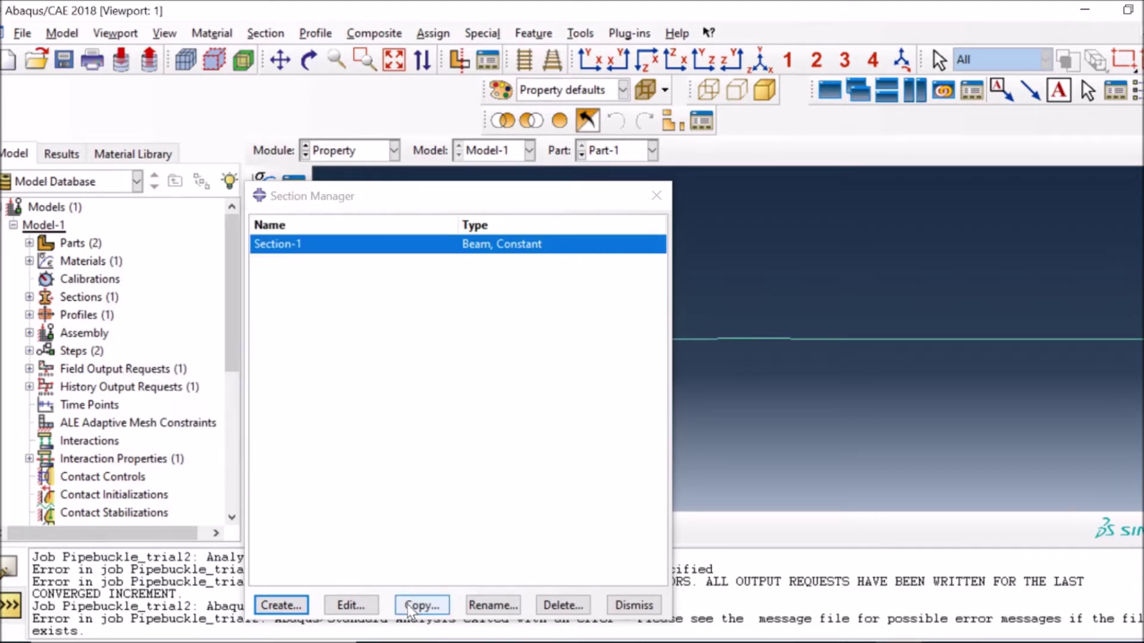
- Inspect Section-1's beam settings, abandon a new pipe profile, and close without changes
{"action": "left_click", "coordinate": [350, 605]}
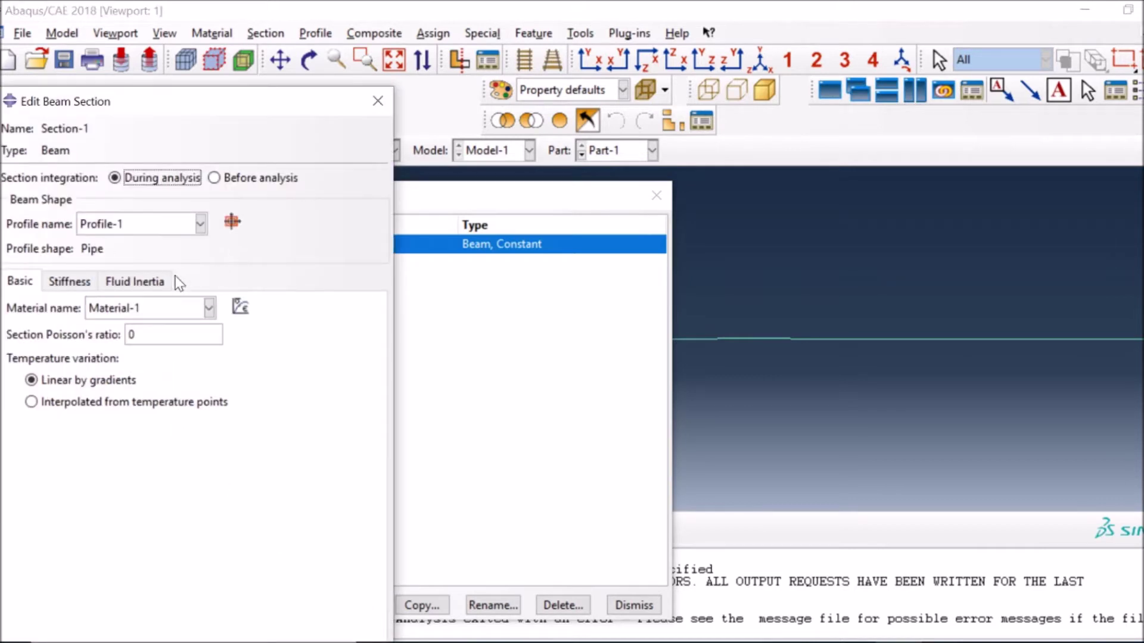
{"action": "left_click", "coordinate": [233, 222]}
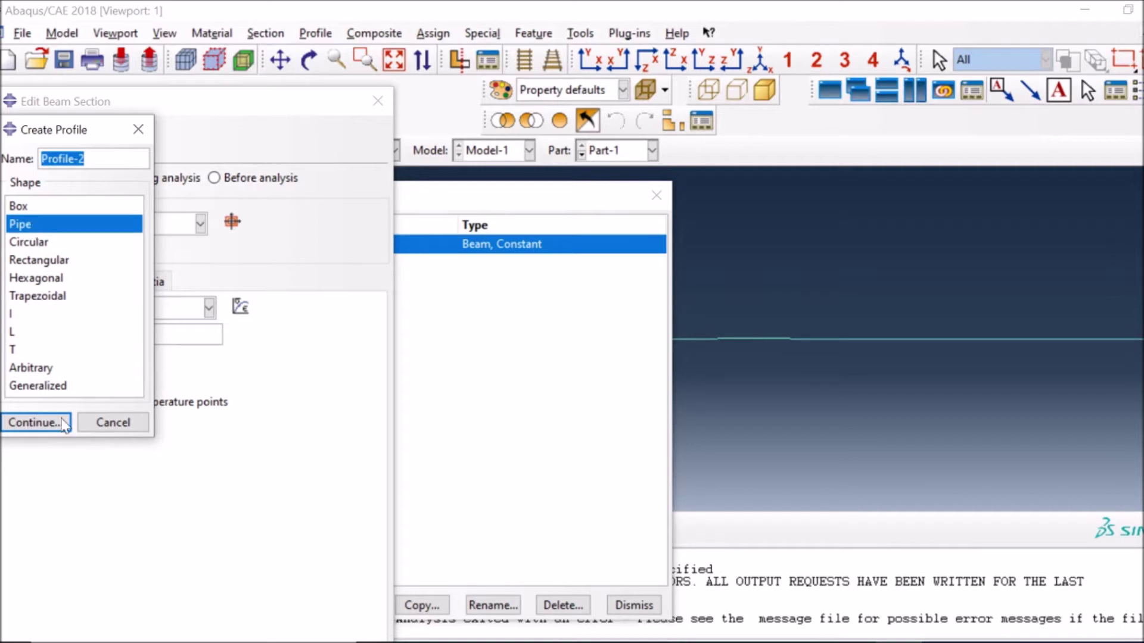
{"action": "left_click", "coordinate": [37, 423]}
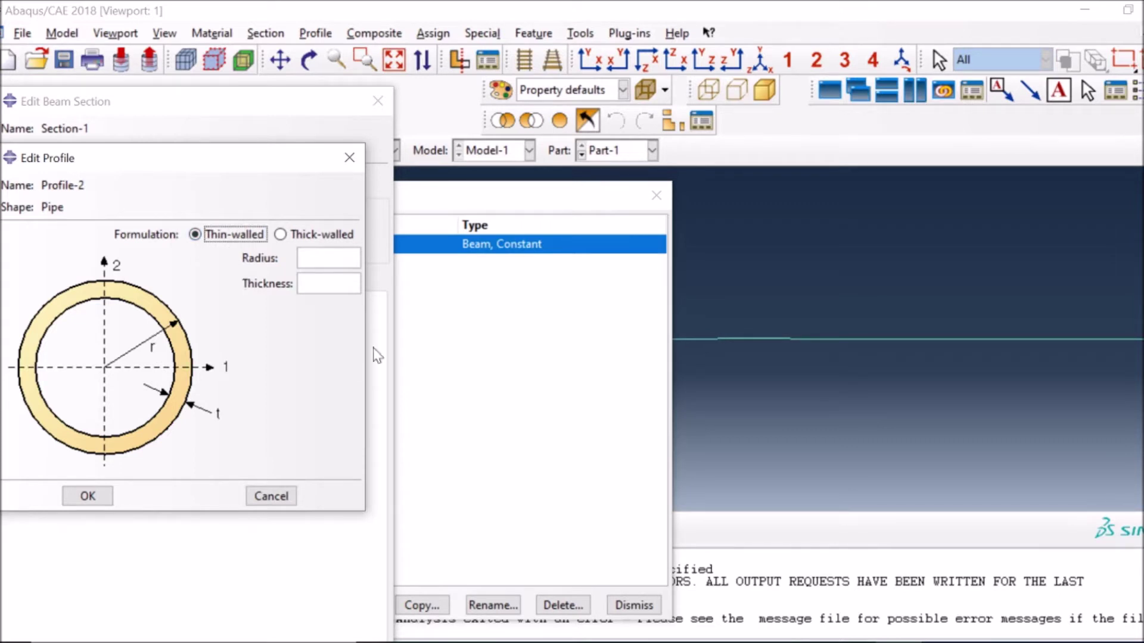
{"action": "left_click", "coordinate": [271, 496]}
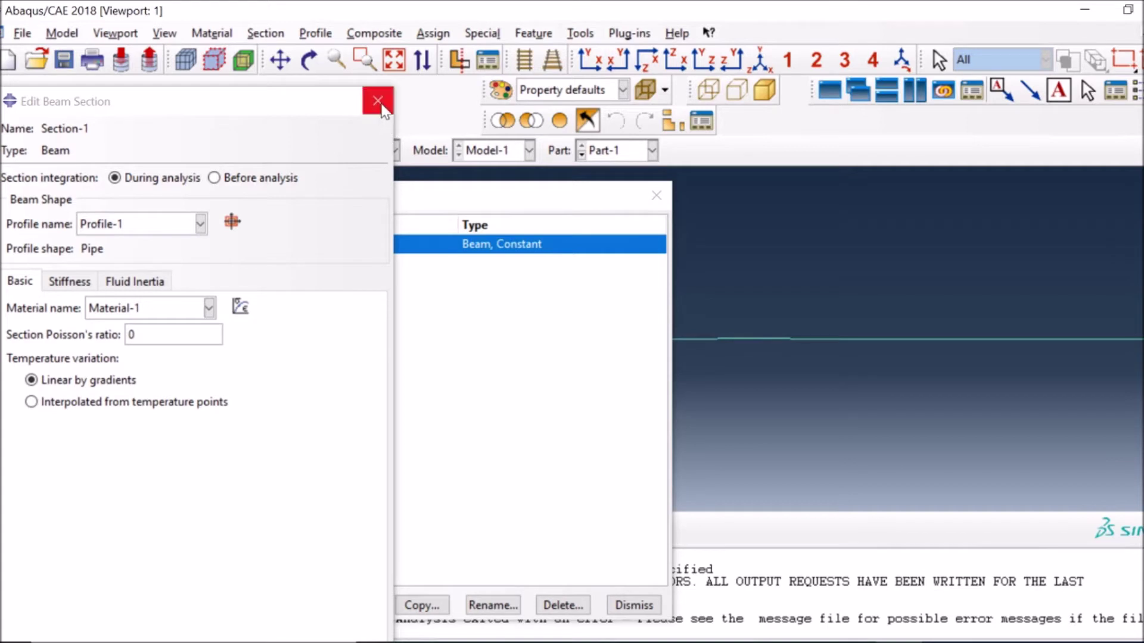
{"action": "left_click", "coordinate": [377, 101]}
{"action": "left_click", "coordinate": [191, 516]}
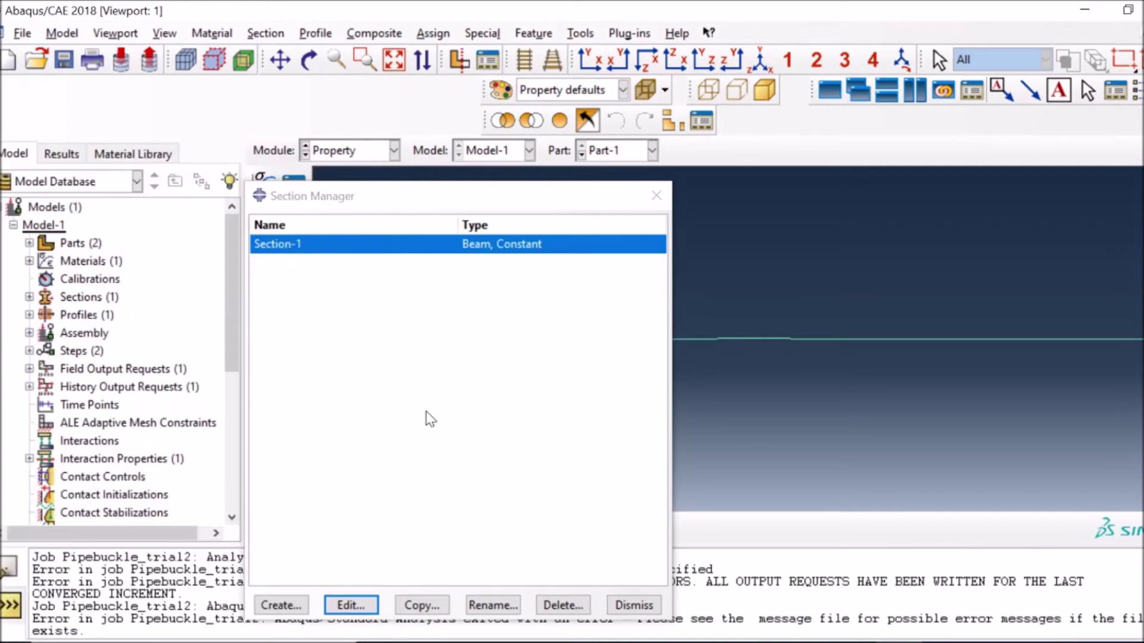
{"action": "left_click", "coordinate": [633, 605]}
- Check the Section-1 assignment of Material-1 on Set-1 and close the assignment list
{"action": "left_click", "coordinate": [291, 249]}
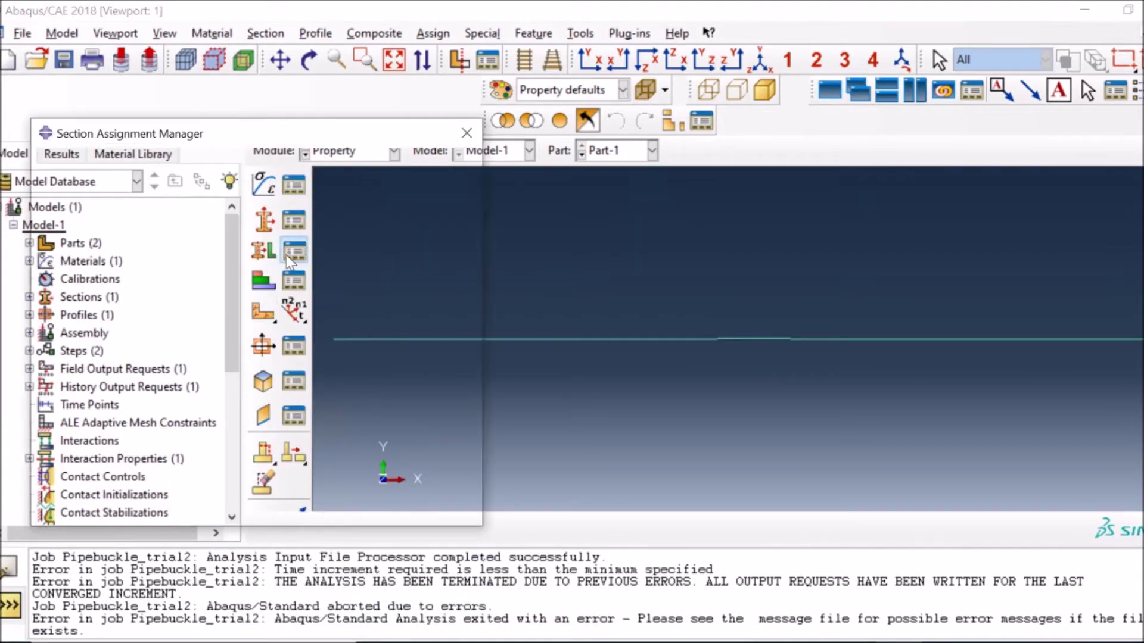
{"action": "left_click", "coordinate": [119, 181]}
{"action": "left_click", "coordinate": [211, 519]}
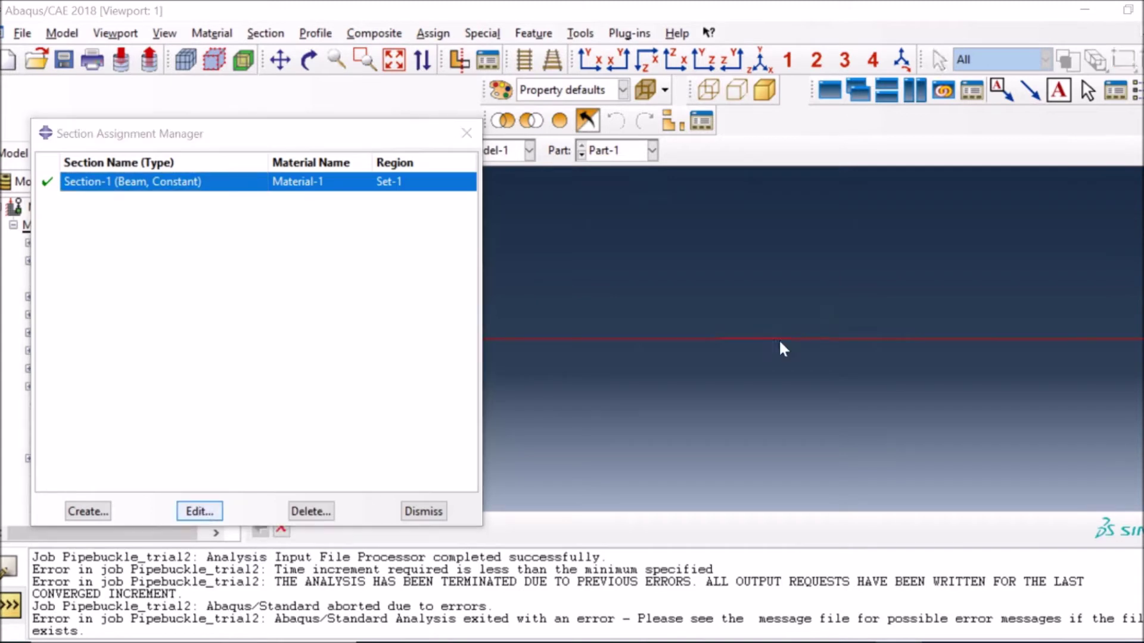
{"action": "left_click", "coordinate": [1001, 322]}
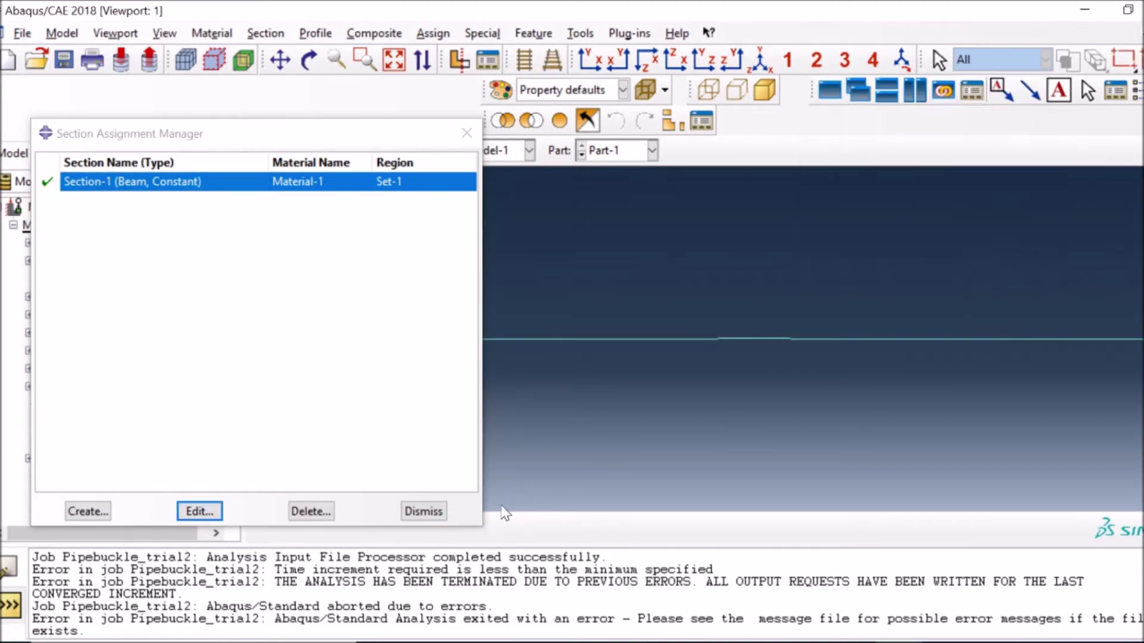
{"action": "left_click", "coordinate": [427, 515]}
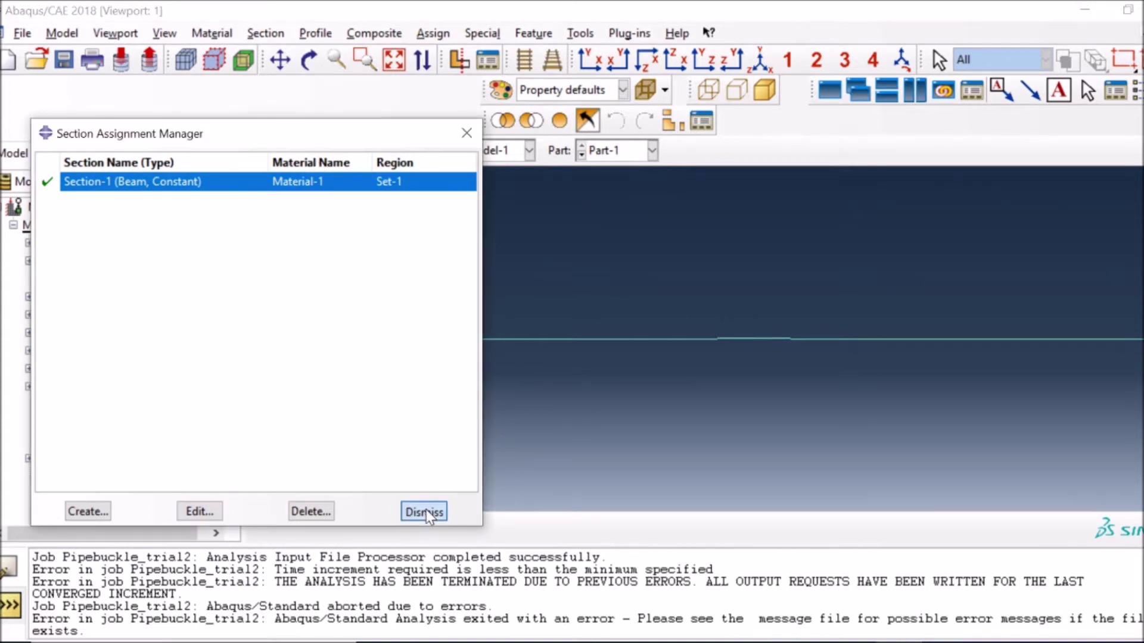
{"action": "left_click", "coordinate": [426, 514]}
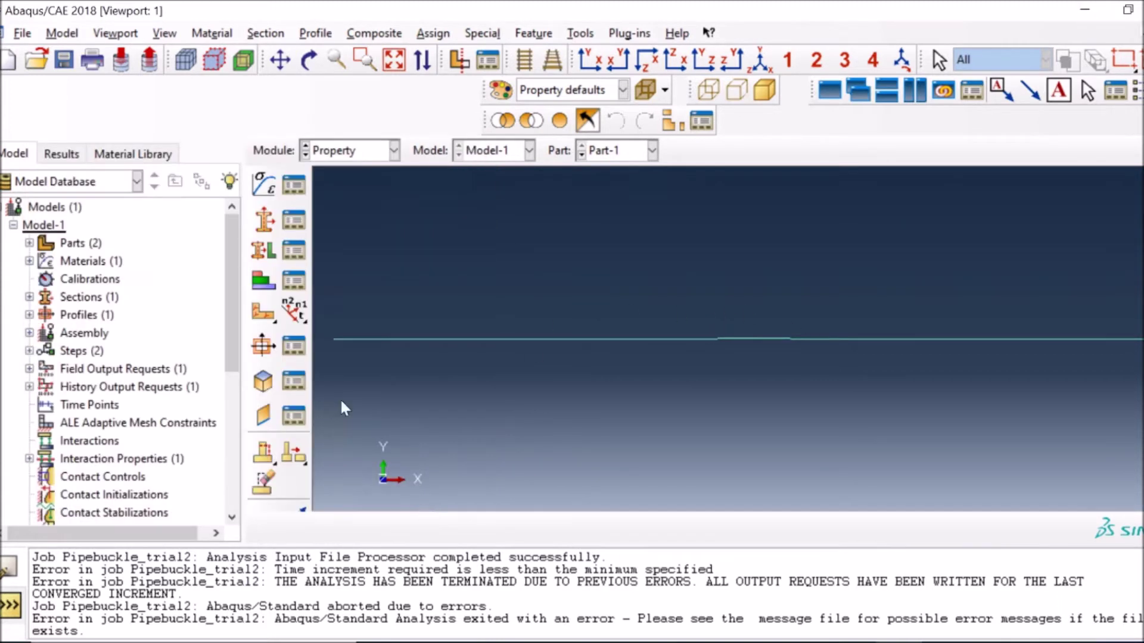
{"action": "left_click", "coordinate": [360, 150]}
- Pass through the Assembly module into the Step module
{"action": "left_click", "coordinate": [340, 208]}
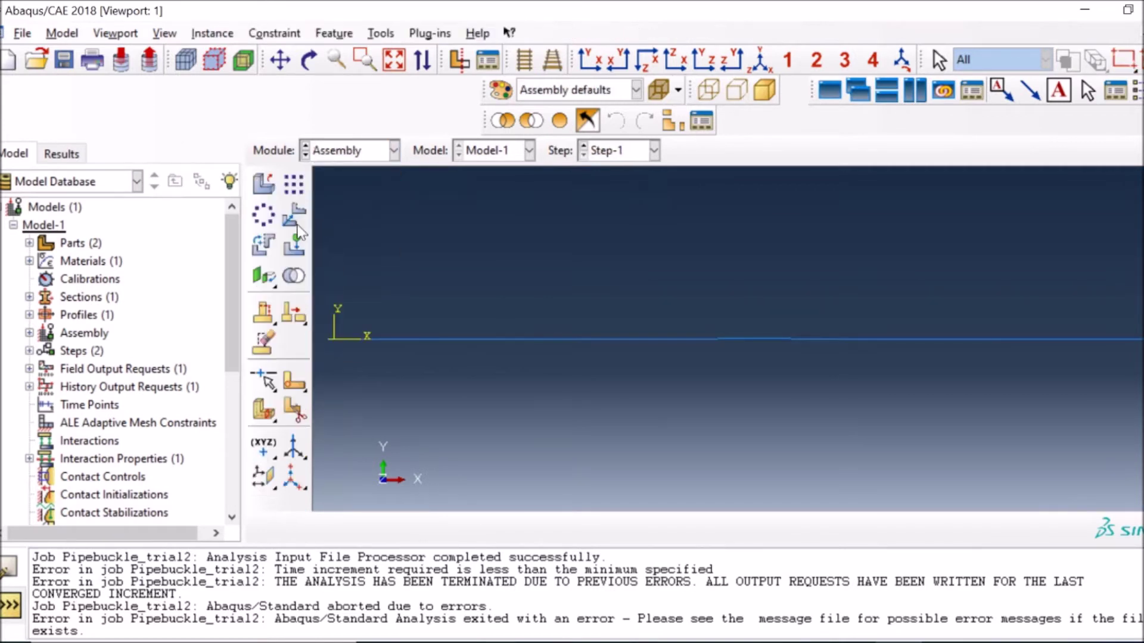
{"action": "left_click", "coordinate": [384, 156]}
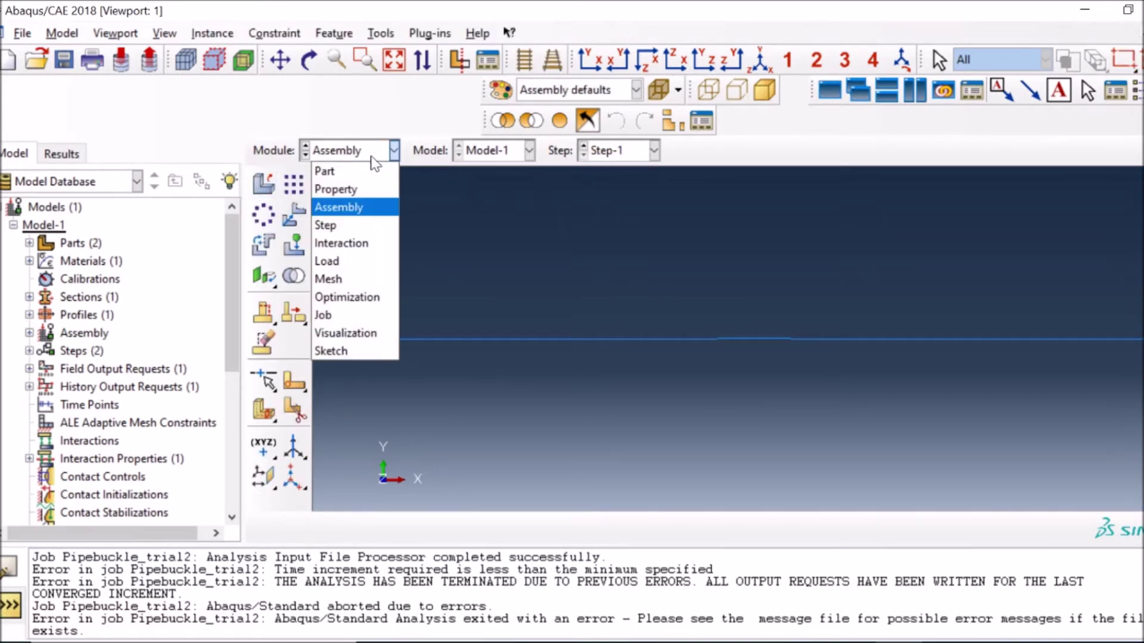
{"action": "left_click", "coordinate": [333, 227]}
- Review Step-1 as Static, Riks with Nlgeom on and 100 maximum increments, leaving it unchanged
{"action": "left_click", "coordinate": [294, 187]}
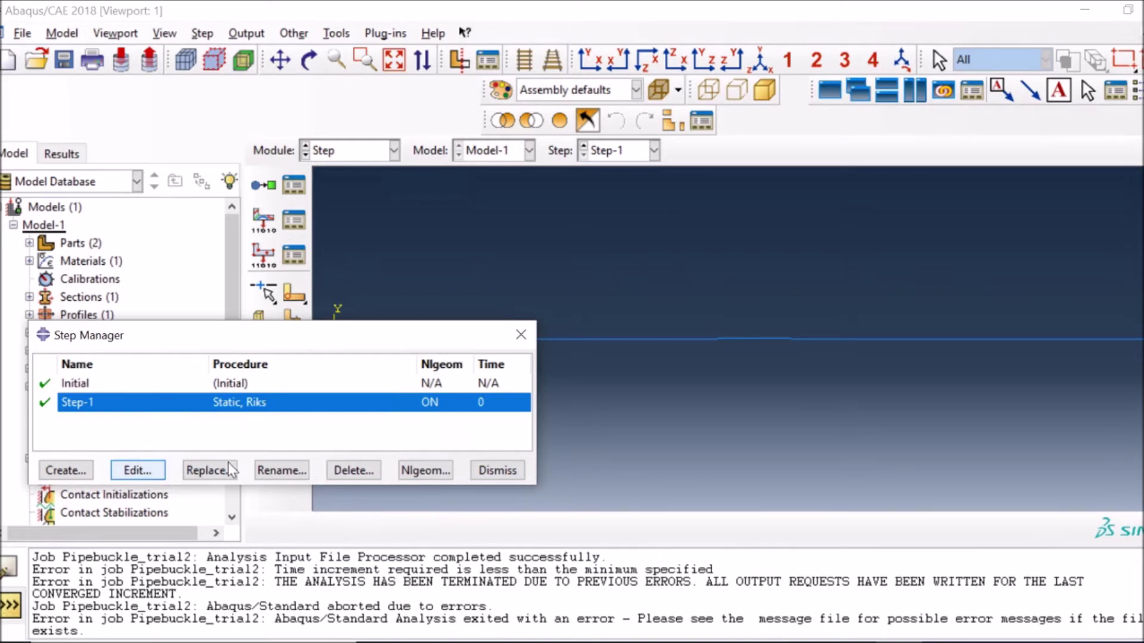
{"action": "double_click", "coordinate": [240, 398]}
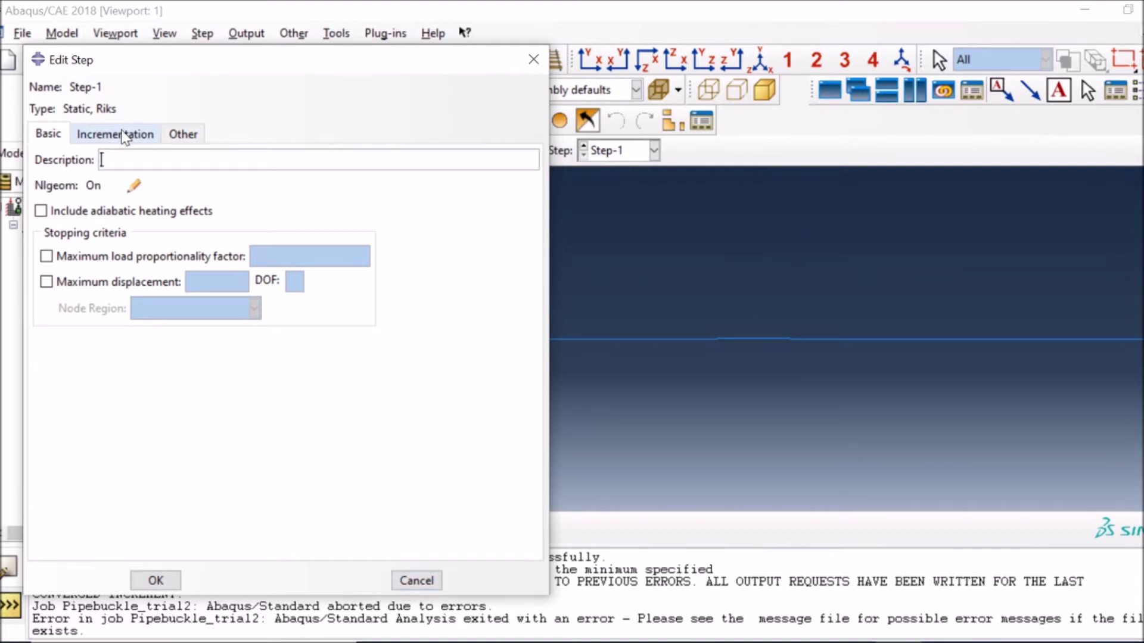
{"action": "left_click", "coordinate": [121, 135]}
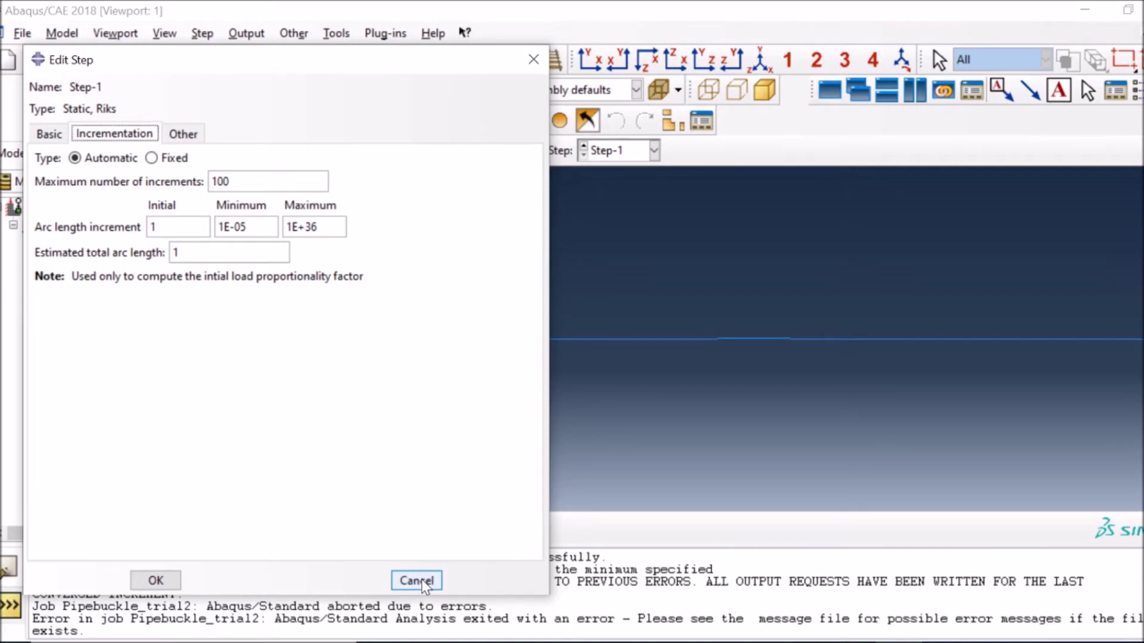
{"action": "left_click", "coordinate": [419, 580]}
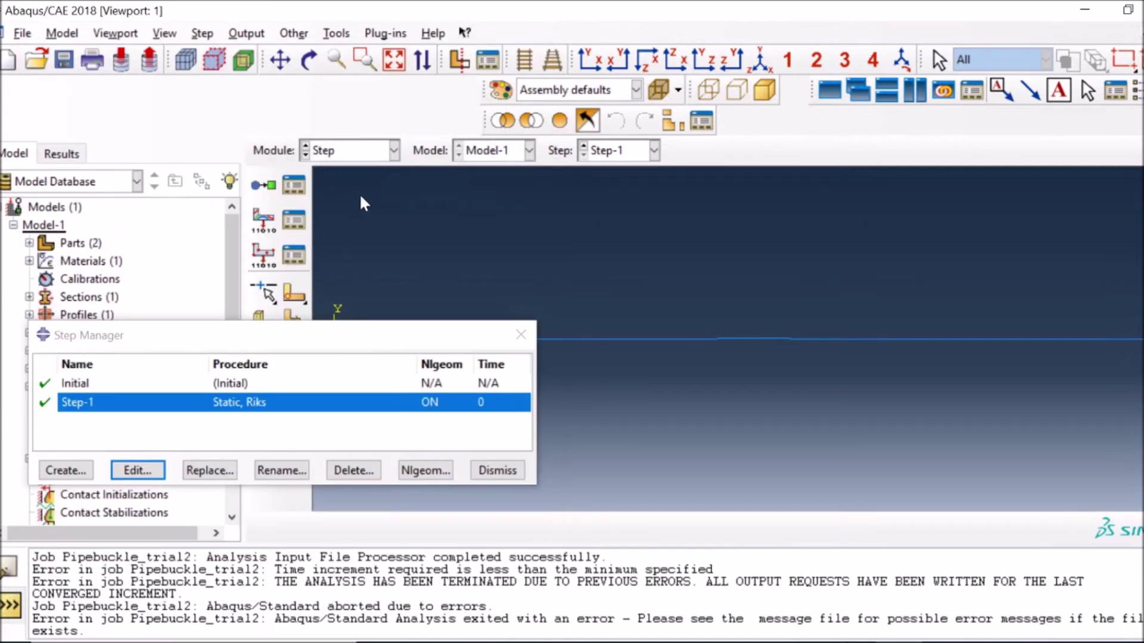
{"action": "left_click", "coordinate": [490, 470]}
- Switch to the Interaction module, then continue on to the Load module
{"action": "left_click", "coordinate": [363, 155]}
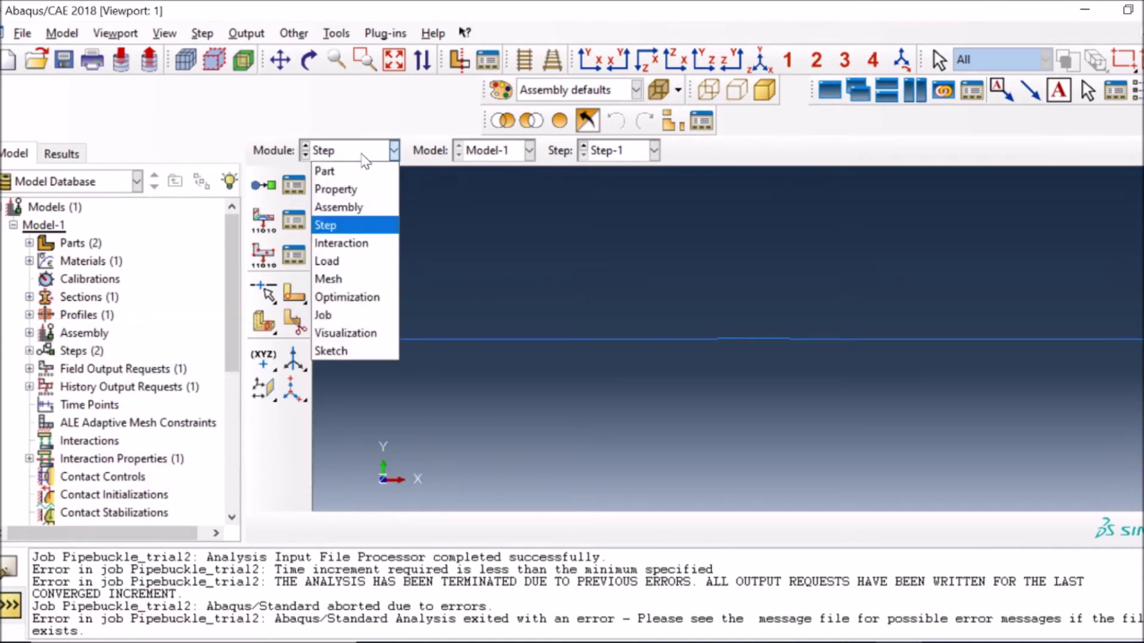
{"action": "left_click", "coordinate": [357, 243]}
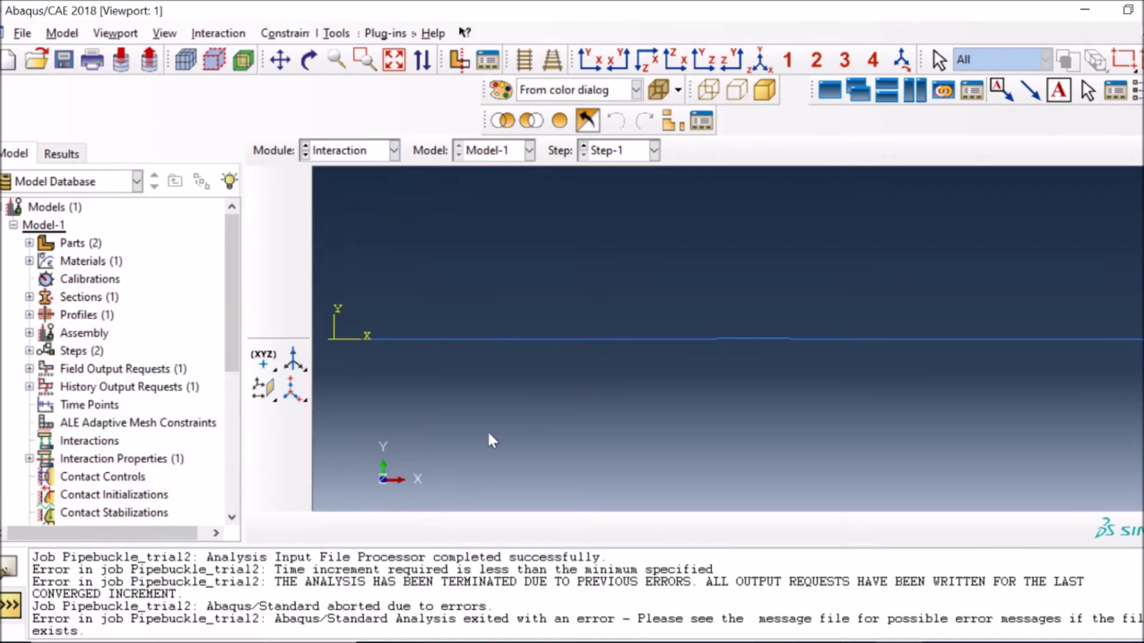
{"action": "left_click", "coordinate": [374, 153]}
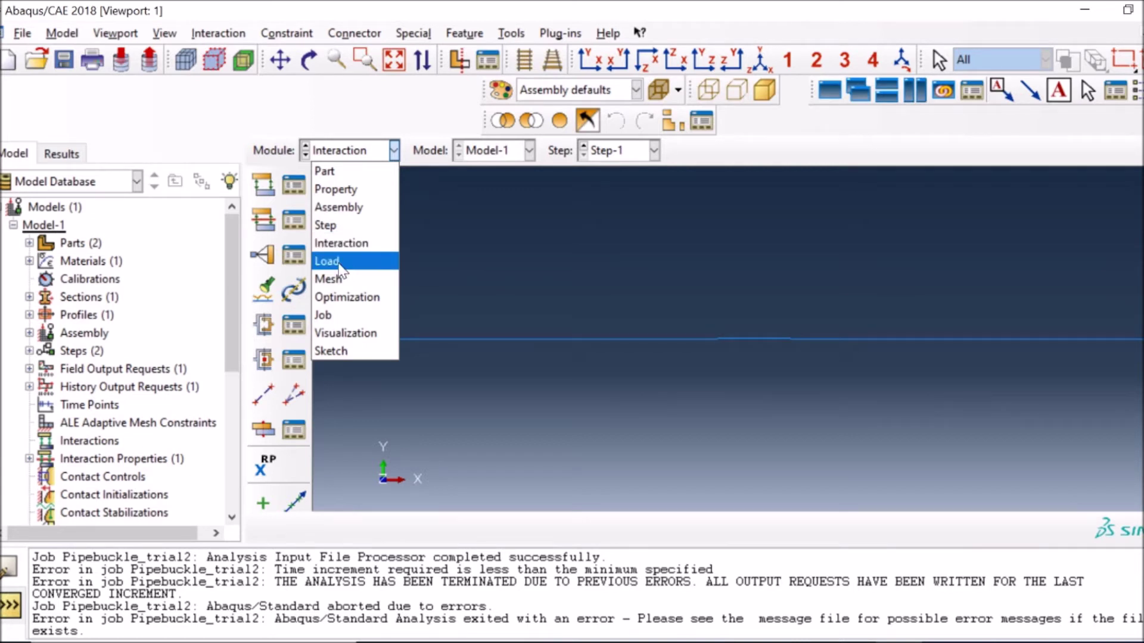
{"action": "left_click", "coordinate": [365, 262]}
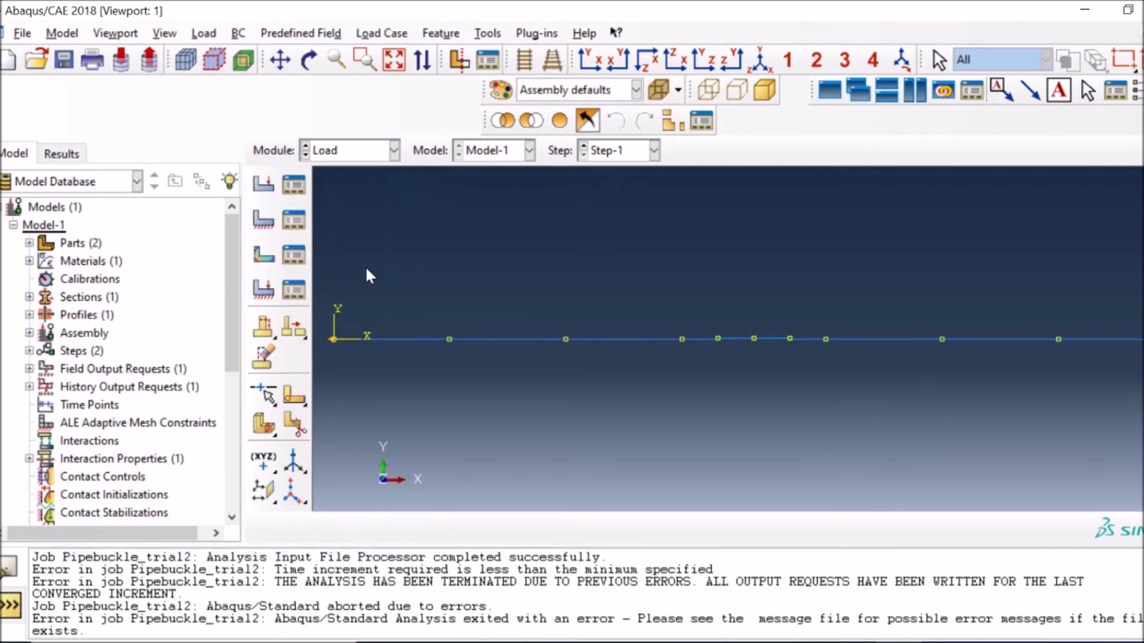
- Glance at the loads, then confirm BC-1 (Set-1) and BC-2 (Set-2) fix U1, U2, UR3 at 0
{"action": "left_click", "coordinate": [294, 186]}
{"action": "left_click", "coordinate": [427, 315]}
{"action": "left_click", "coordinate": [293, 220]}
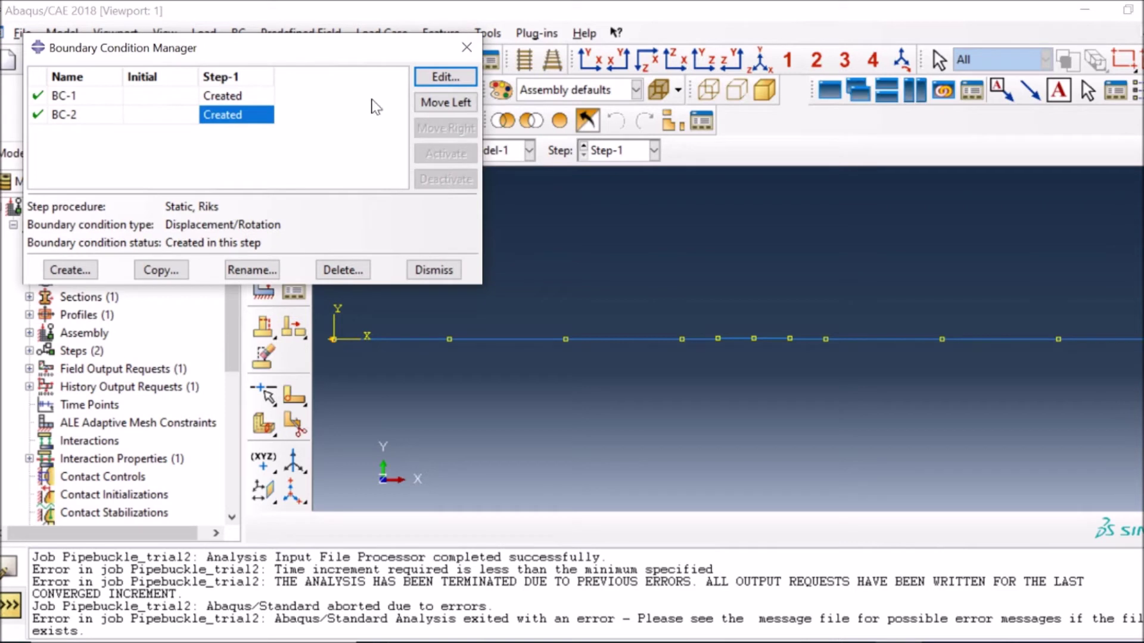
{"action": "left_click", "coordinate": [238, 97]}
{"action": "left_click", "coordinate": [445, 76]}
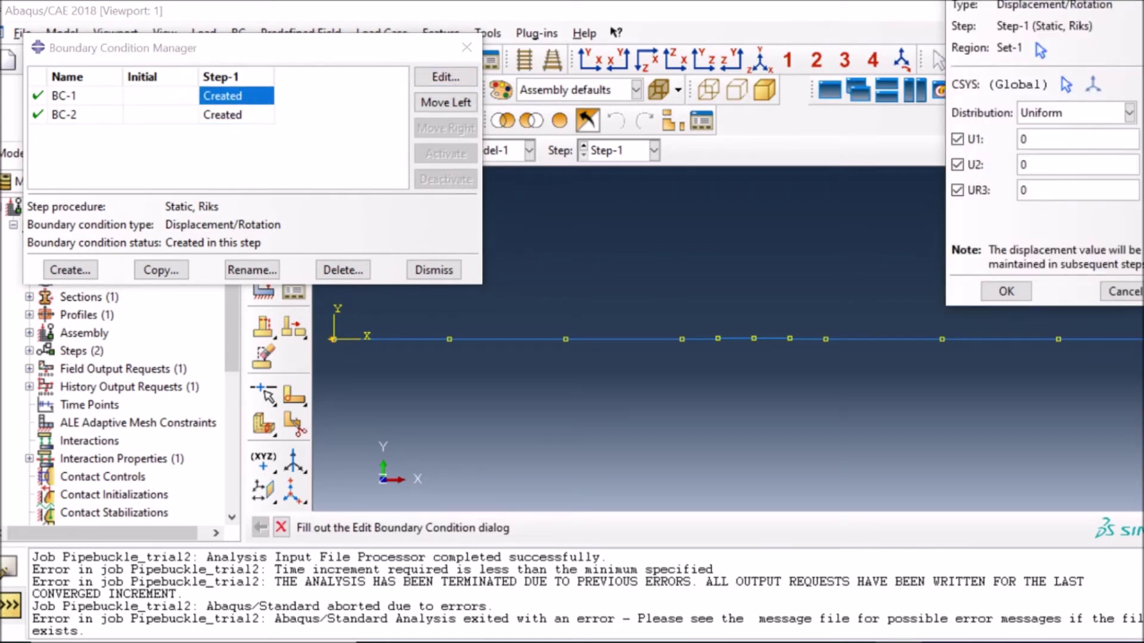
{"action": "left_click", "coordinate": [1006, 291]}
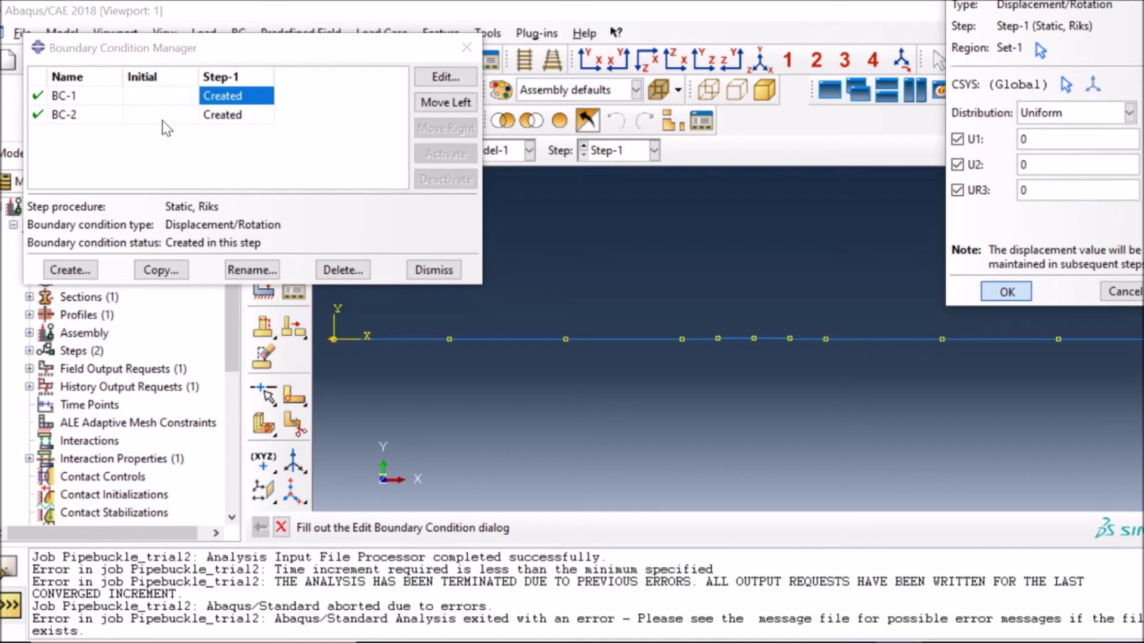
{"action": "left_click", "coordinate": [222, 114]}
{"action": "left_click", "coordinate": [445, 77]}
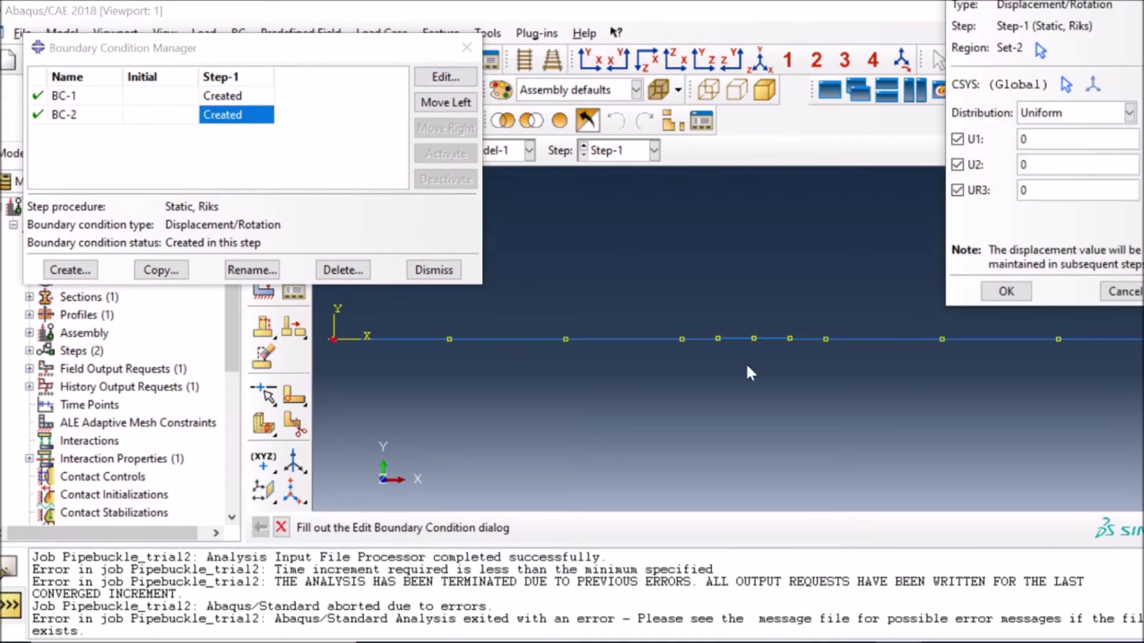
{"action": "left_click", "coordinate": [1121, 293]}
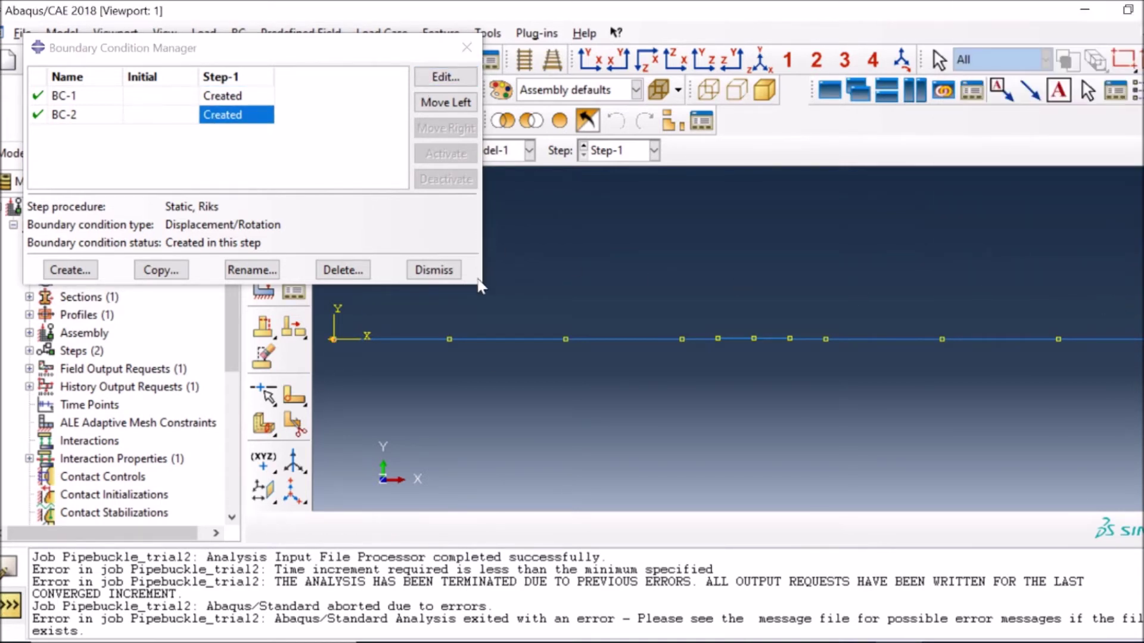
{"action": "left_click", "coordinate": [434, 270]}
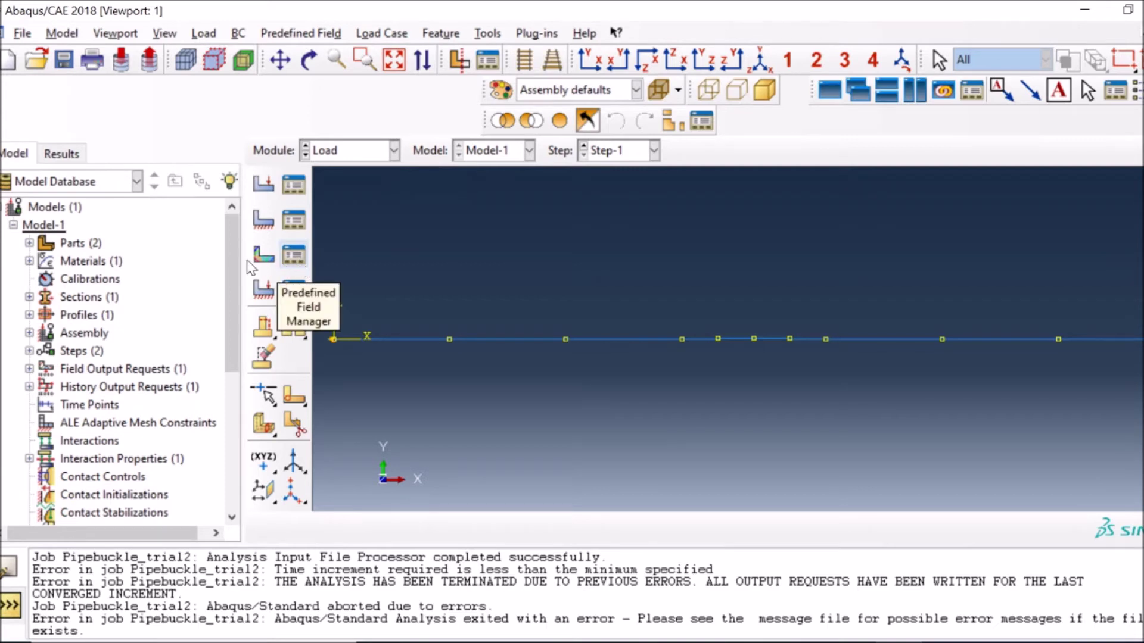
- Start a new predefined field and abandon it before picking a region
{"action": "left_click", "coordinate": [293, 256]}
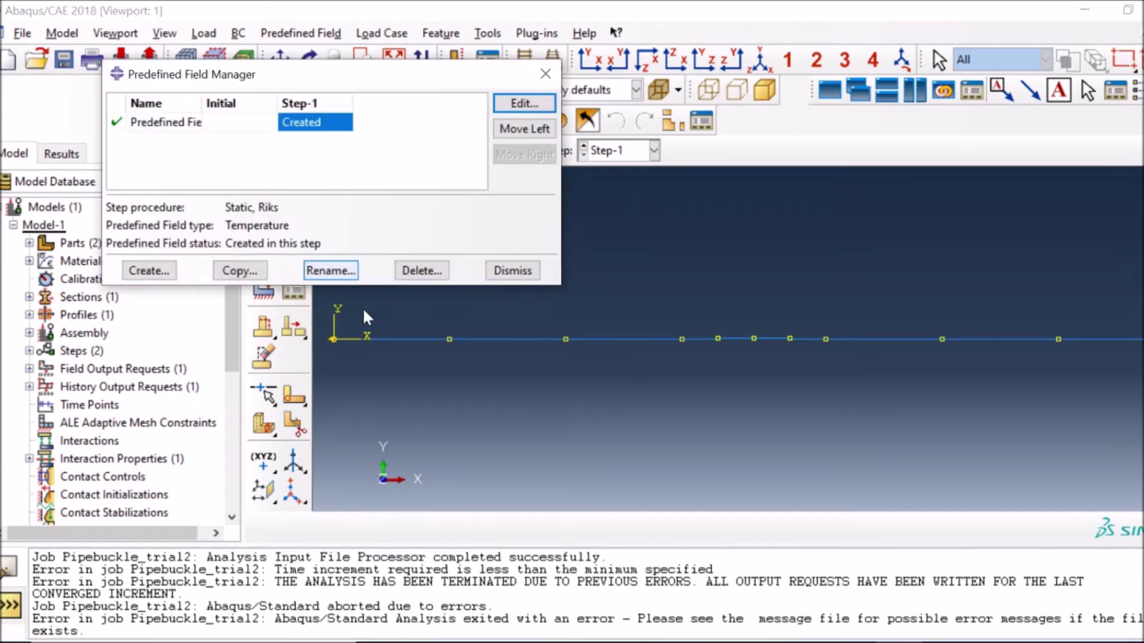
{"action": "left_click", "coordinate": [150, 271]}
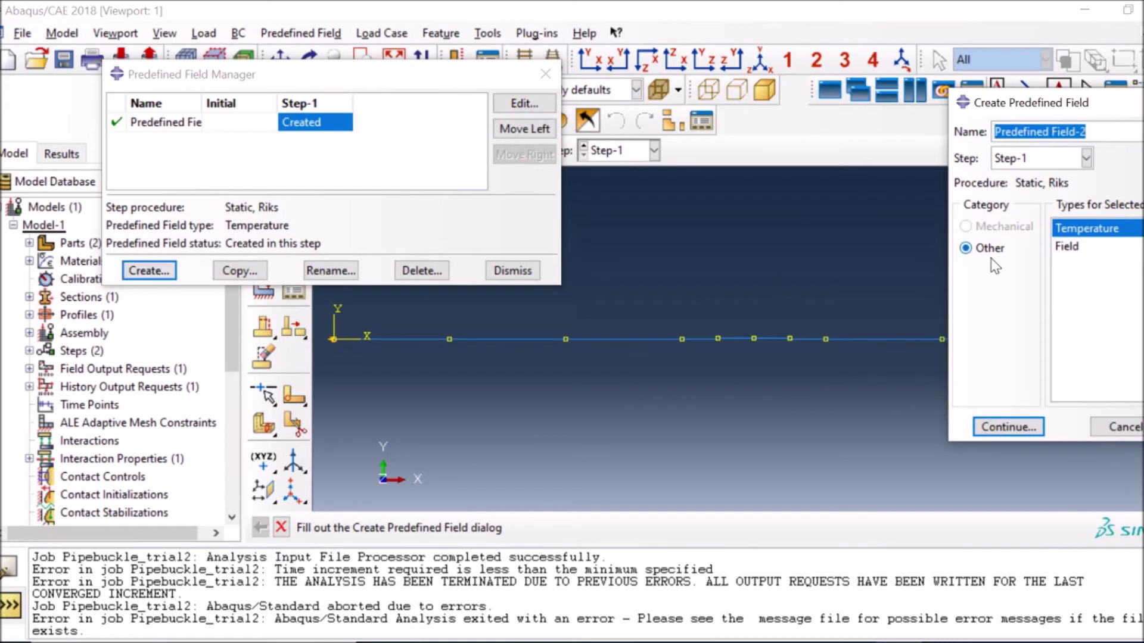
{"action": "left_click", "coordinate": [1017, 426]}
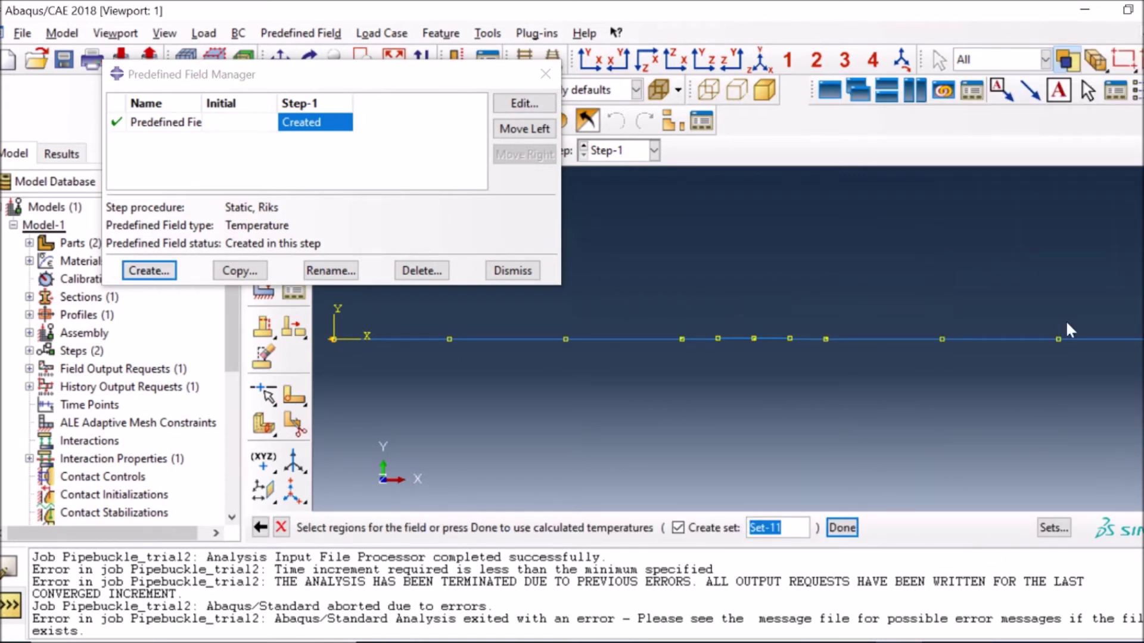
{"action": "left_click", "coordinate": [281, 528]}
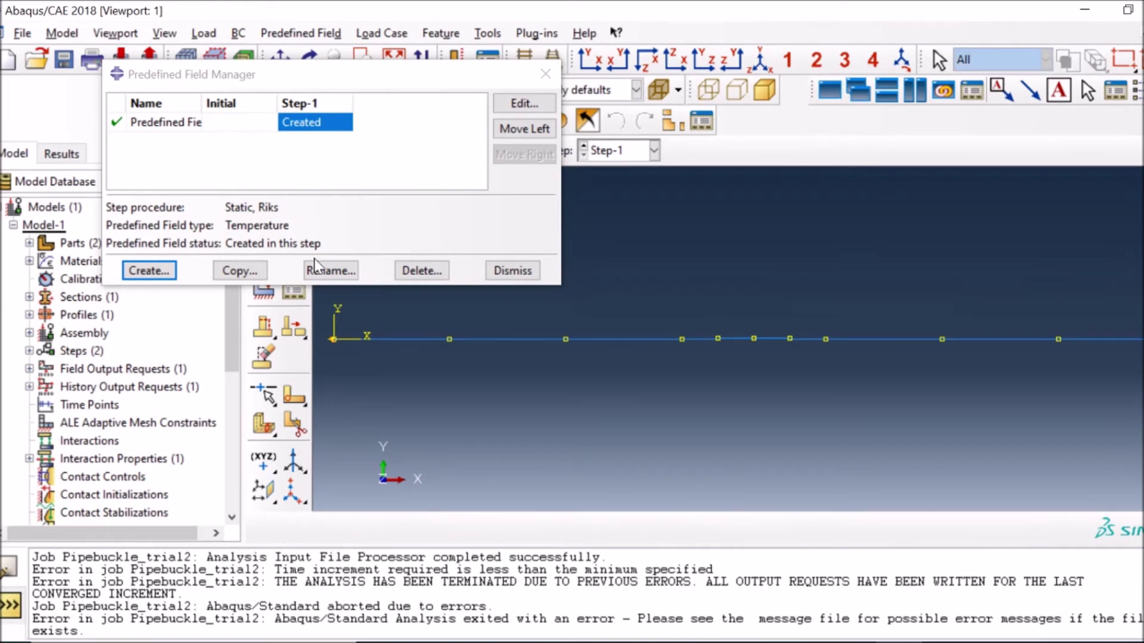
- Confirm Predefined Field-1 applies temperature 80 on Set-8 in Step-1, then close the manager
{"action": "left_click", "coordinate": [519, 105]}
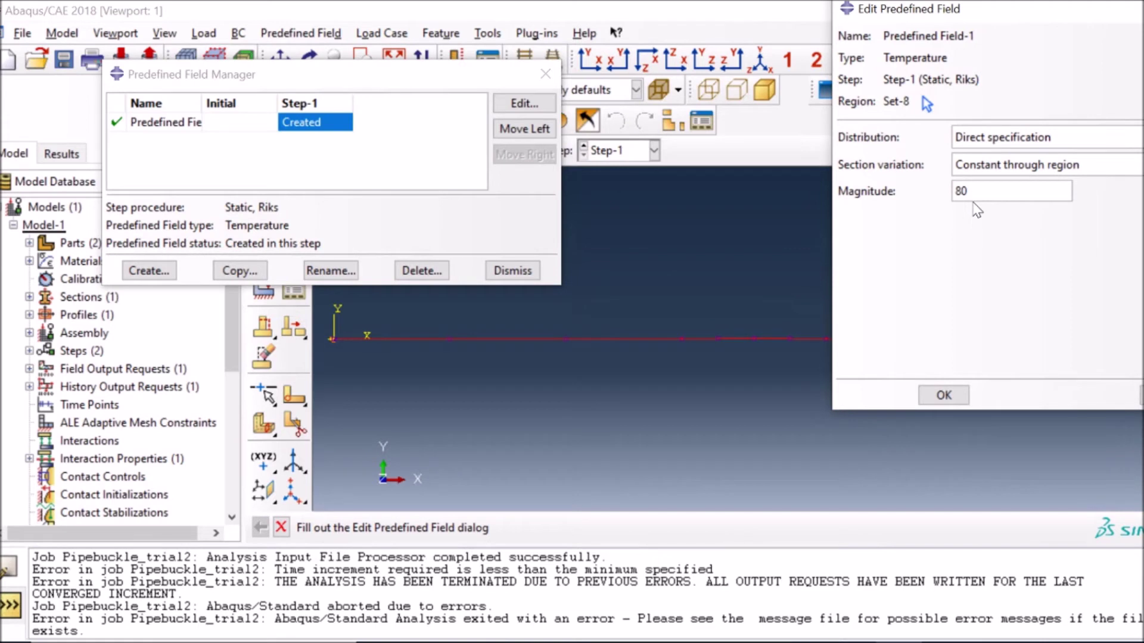
{"action": "left_click", "coordinate": [953, 397]}
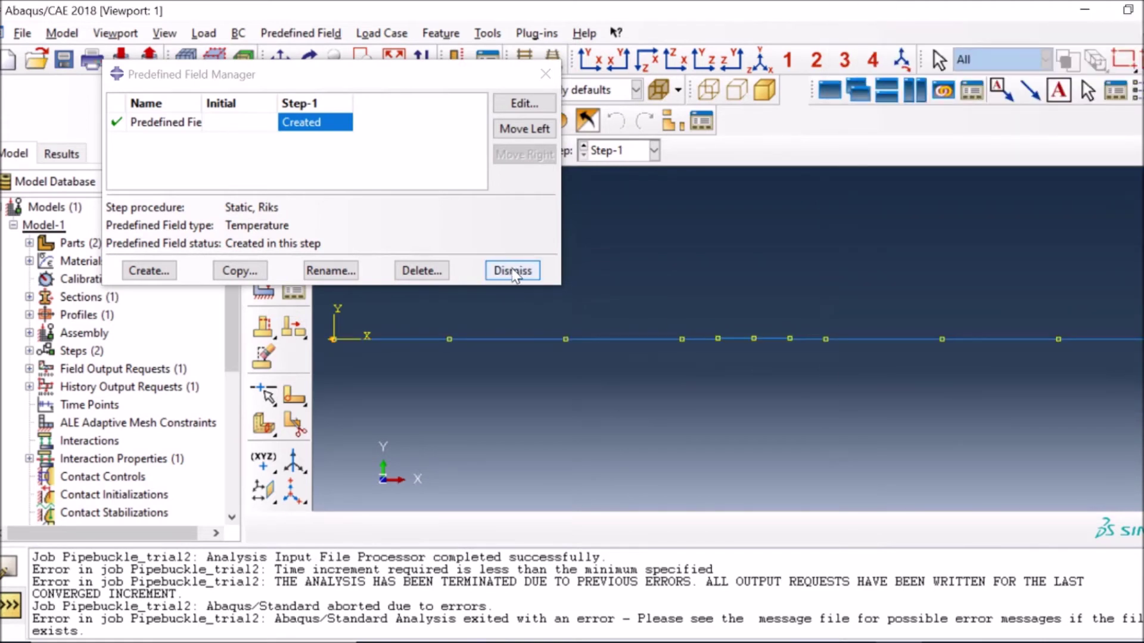
{"action": "left_click", "coordinate": [513, 272]}
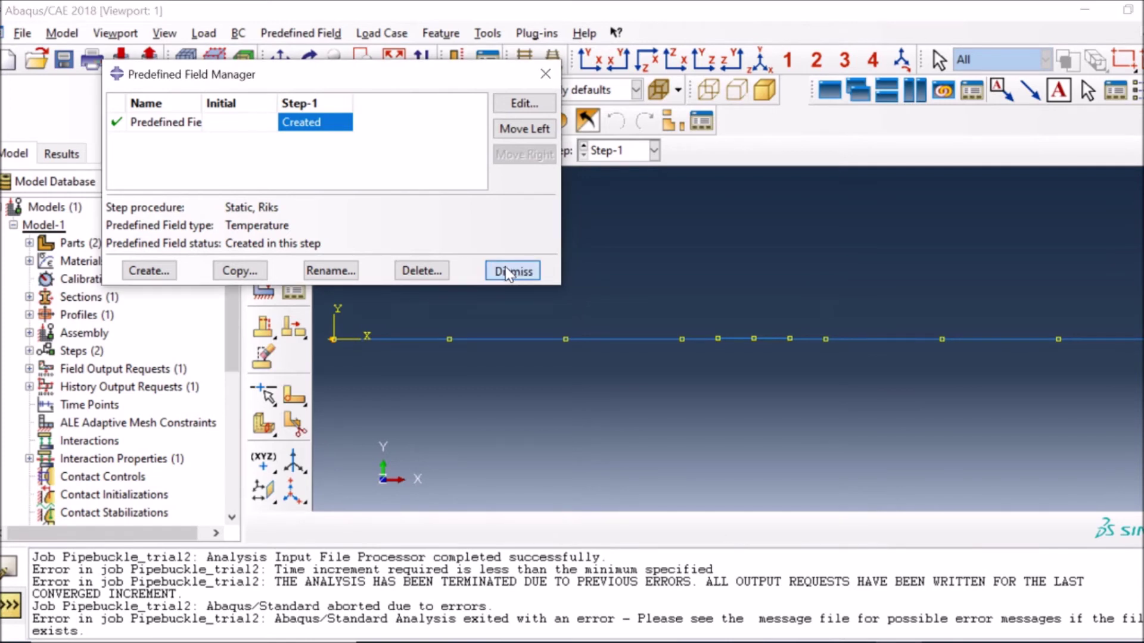
- Go through Mesh to the Job module and open the Pipebuckle_trial2 results
{"action": "left_click", "coordinate": [393, 150]}
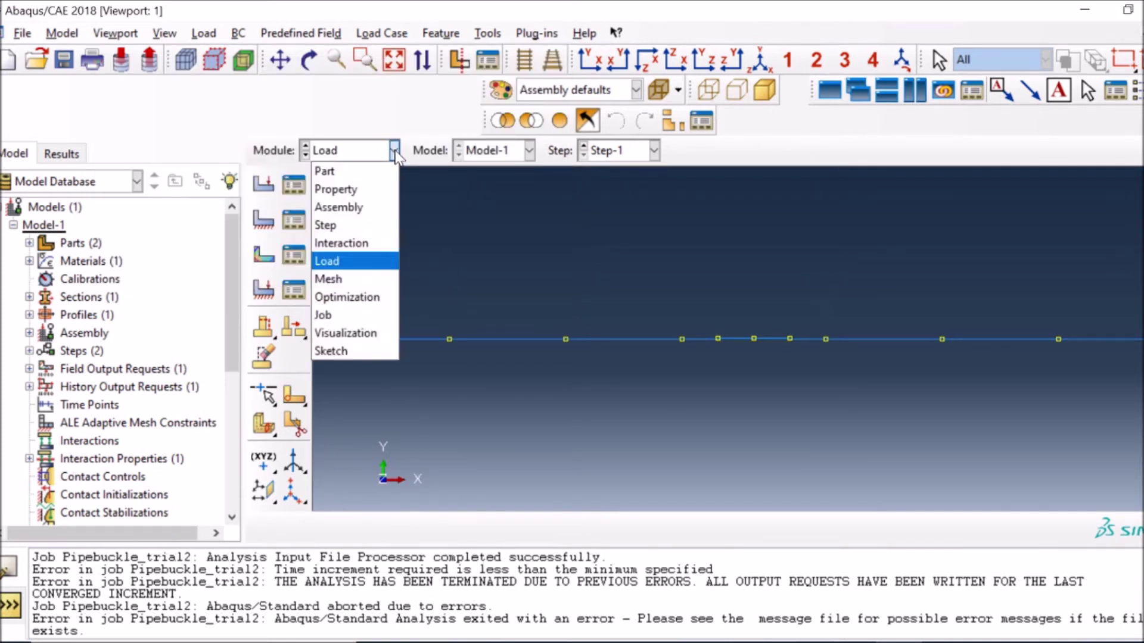
{"action": "left_click", "coordinate": [357, 280]}
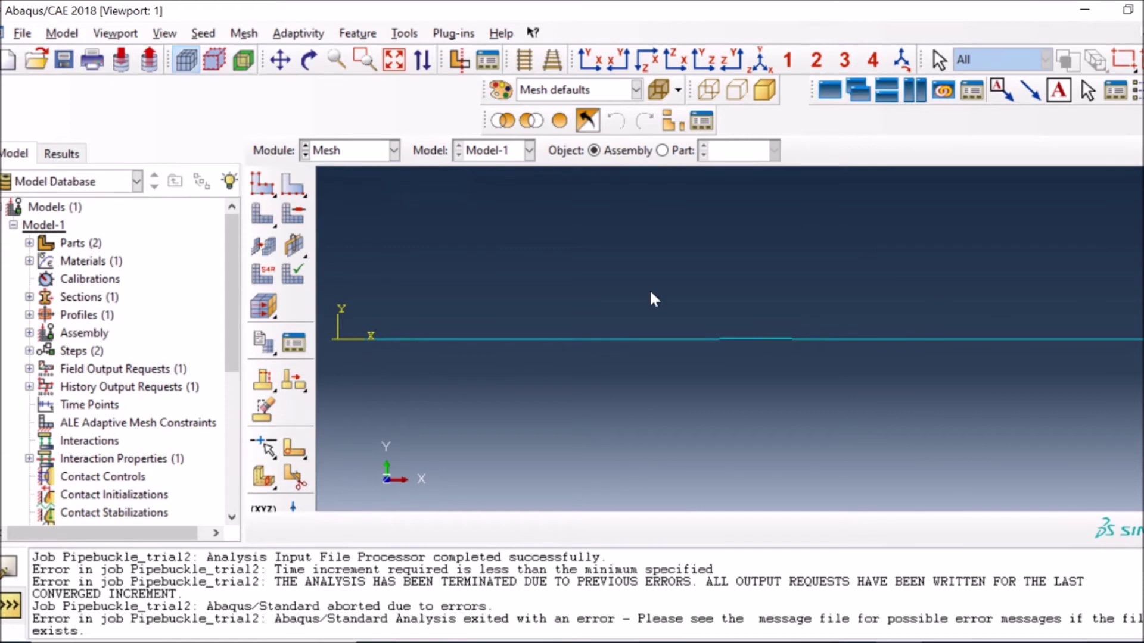
{"action": "left_click", "coordinate": [360, 156]}
{"action": "left_click", "coordinate": [325, 314]}
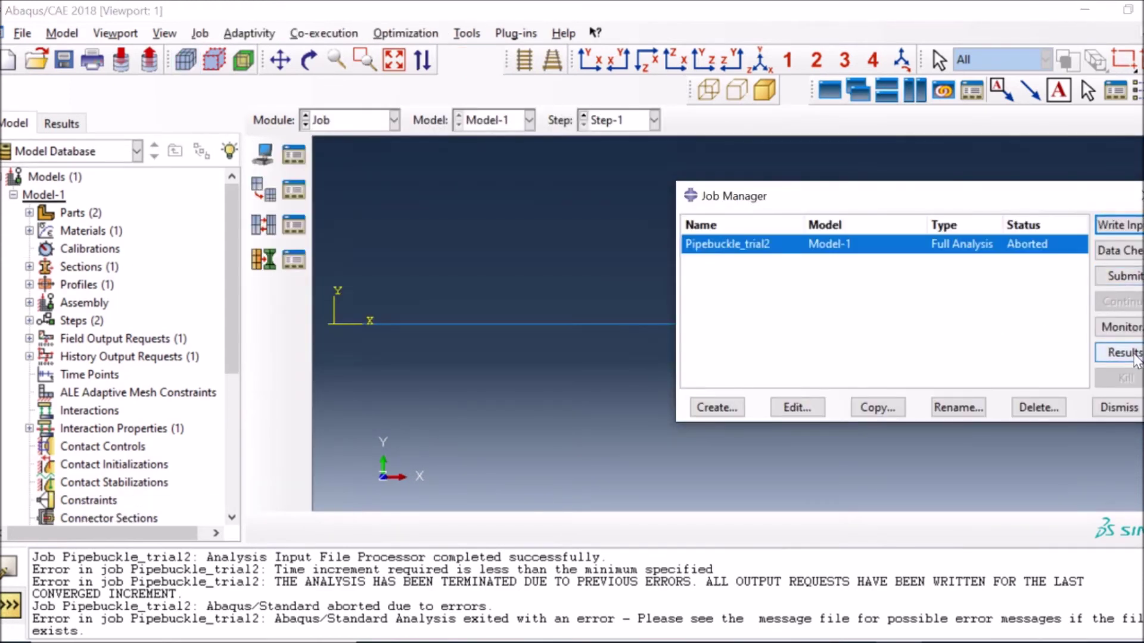
{"action": "left_click", "coordinate": [1124, 352]}
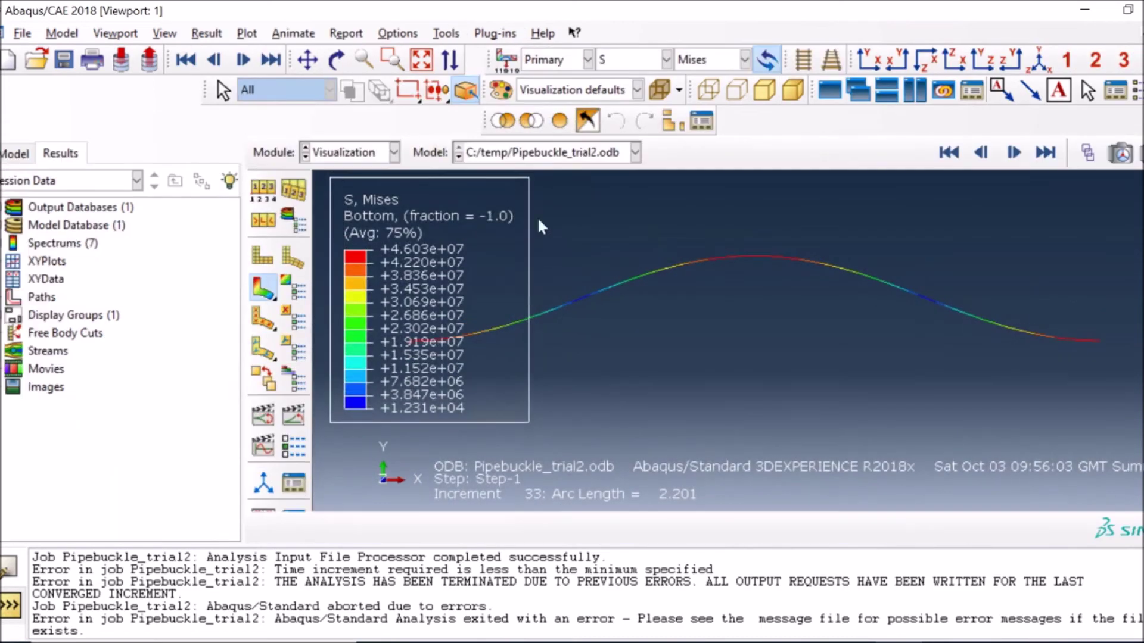
- Step the Mises stress plot from the first increment forward, then jump to final increment 64
{"action": "left_click", "coordinate": [949, 153]}
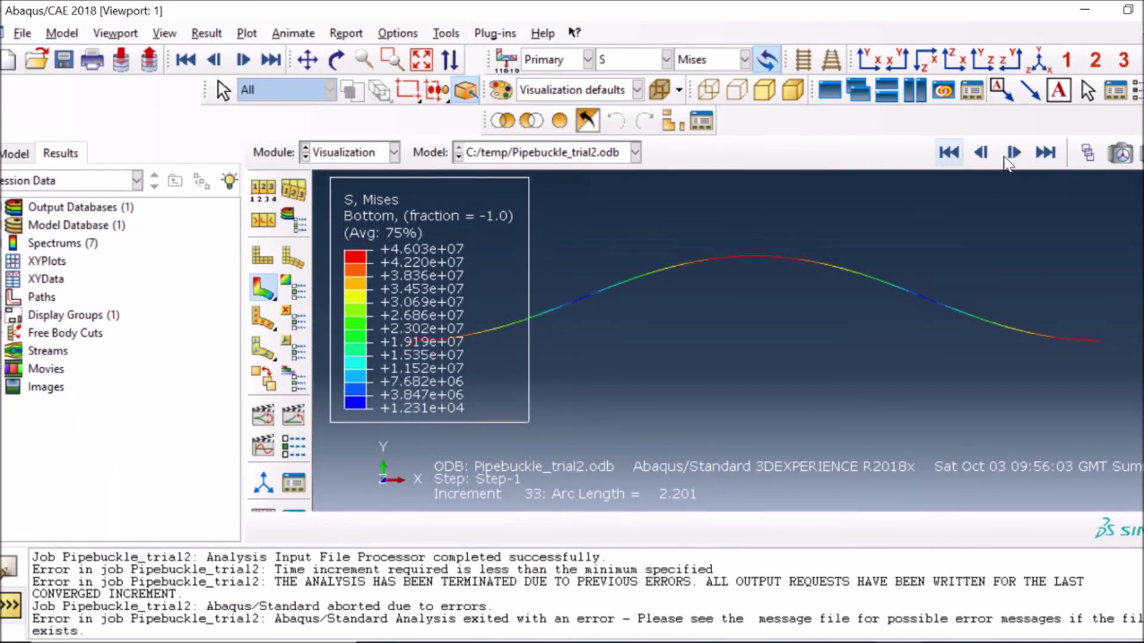
{"action": "left_click", "coordinate": [1019, 160]}
{"action": "left_click", "coordinate": [1019, 160]}
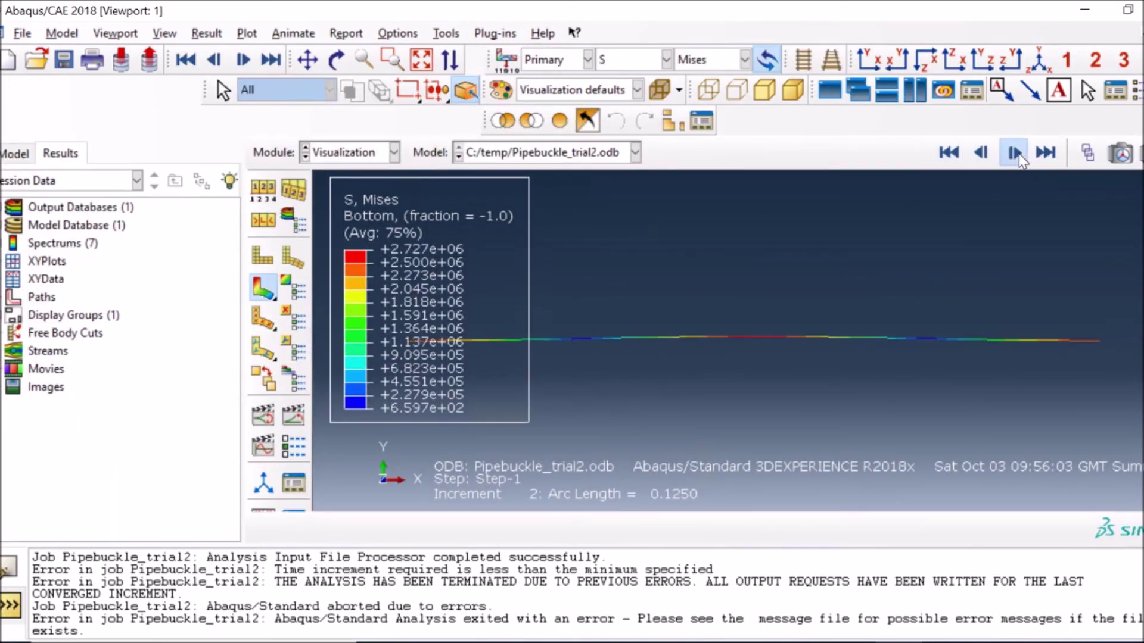
{"action": "left_click", "coordinate": [1013, 152]}
{"action": "left_click", "coordinate": [1019, 156]}
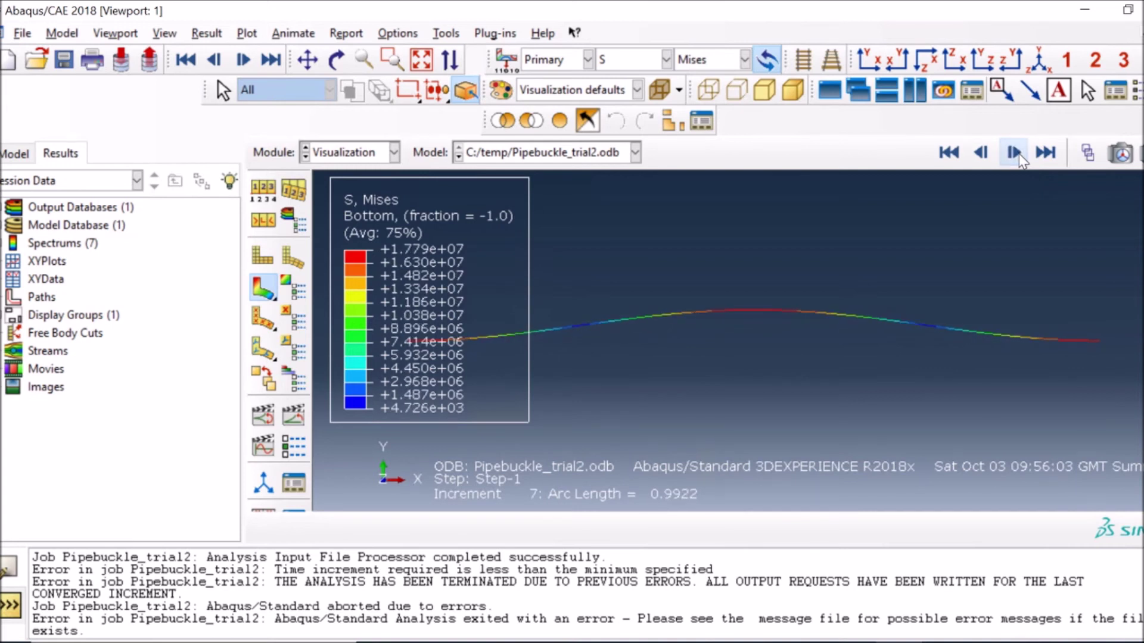
{"action": "left_click", "coordinate": [1020, 156]}
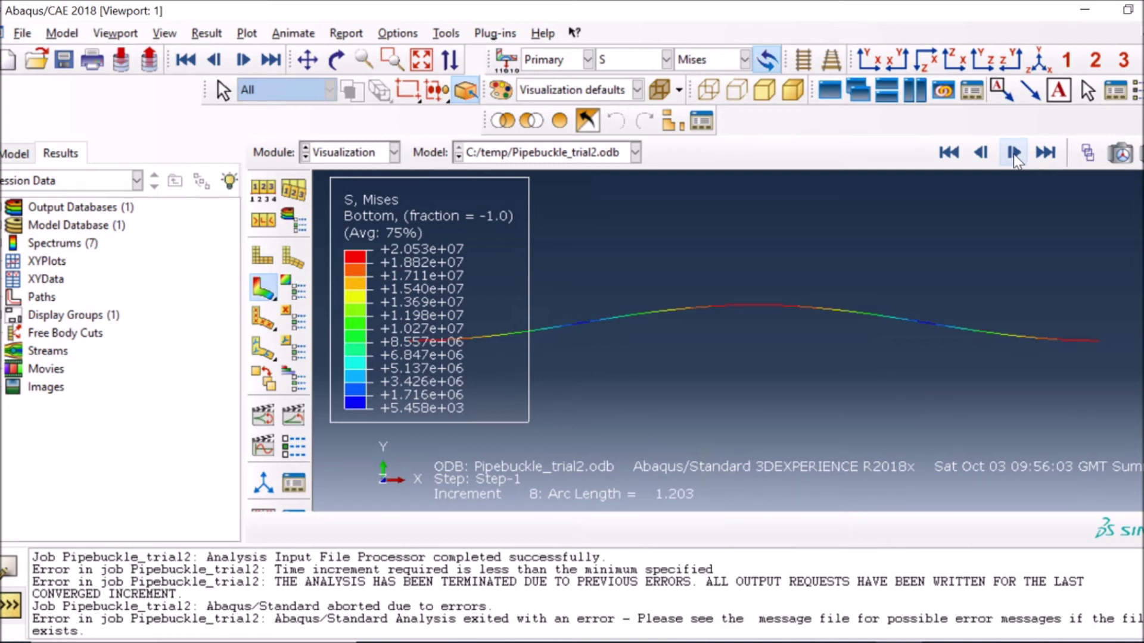
{"action": "left_click", "coordinate": [1014, 153]}
{"action": "left_click", "coordinate": [1014, 154]}
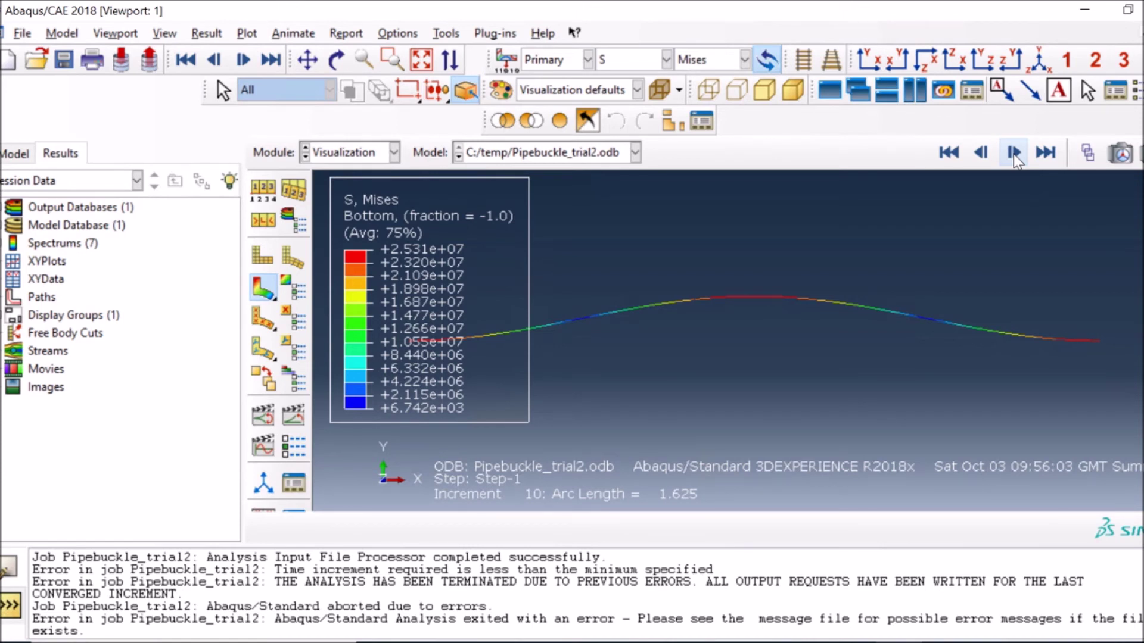
{"action": "left_click", "coordinate": [1014, 153]}
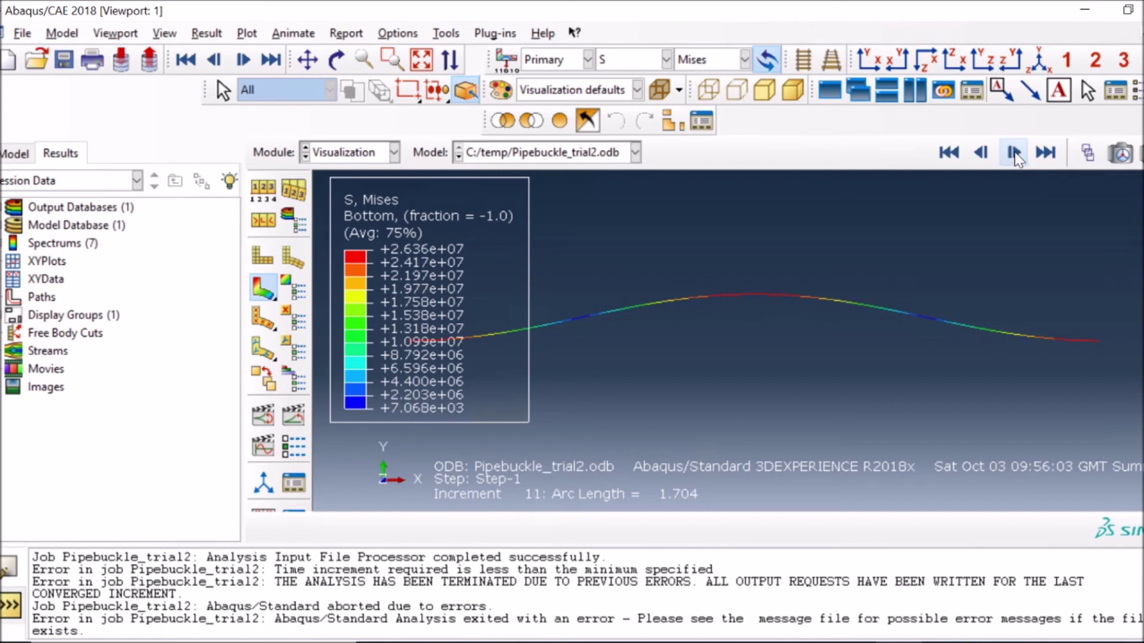
{"action": "left_click", "coordinate": [1014, 154]}
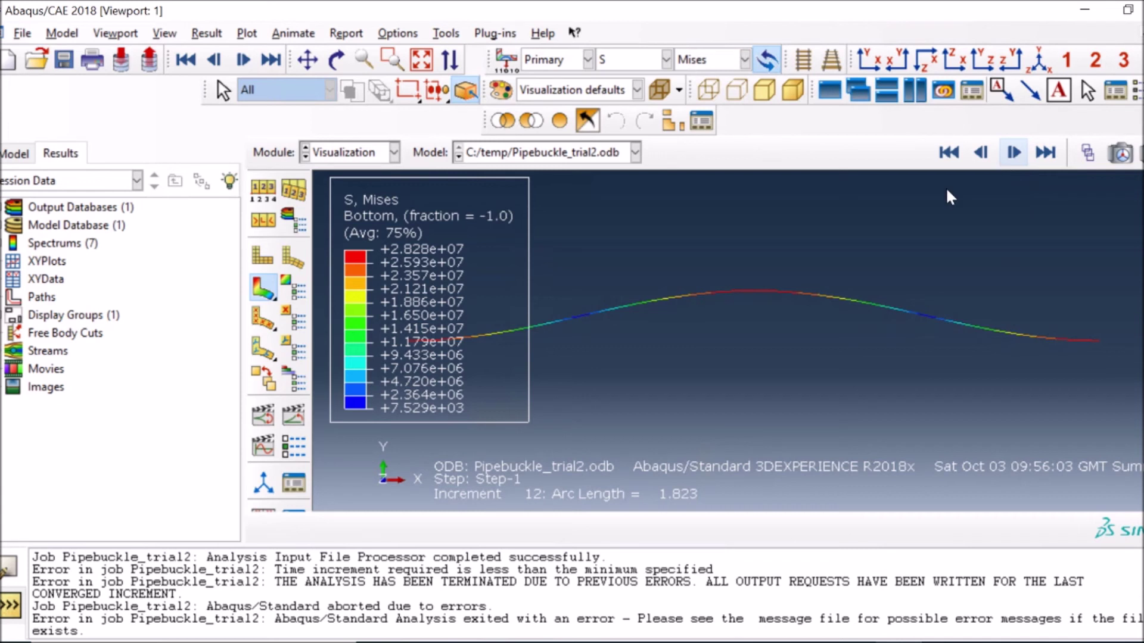
{"action": "left_click", "coordinate": [1045, 153]}
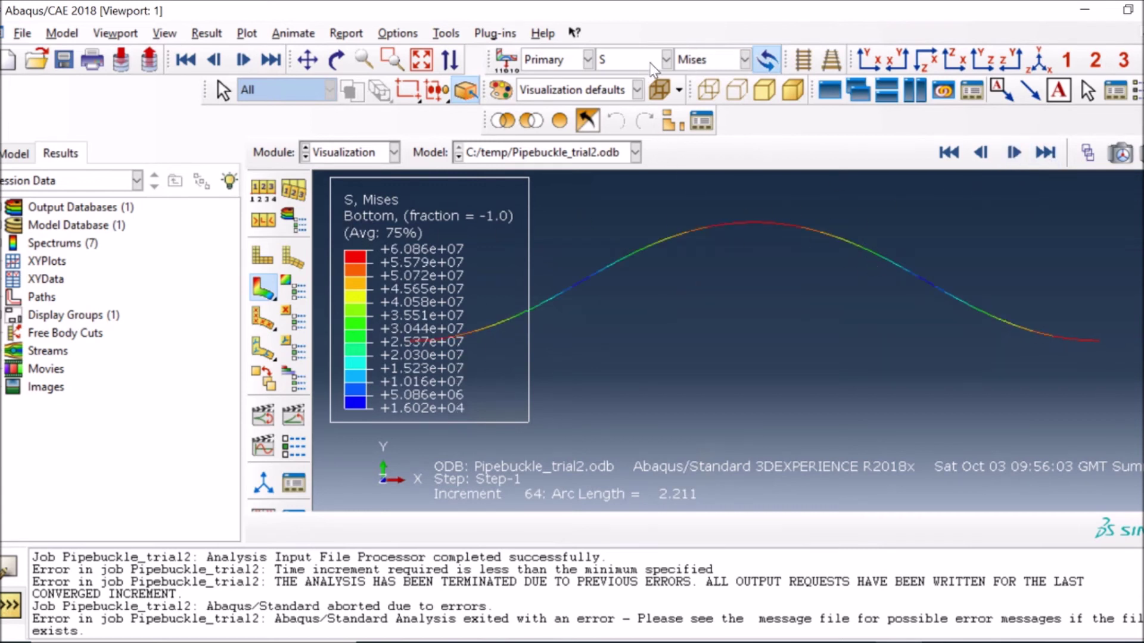
- Switch the contour to the NT11 temperature field, starting at increment 0
{"action": "left_click", "coordinate": [667, 59]}
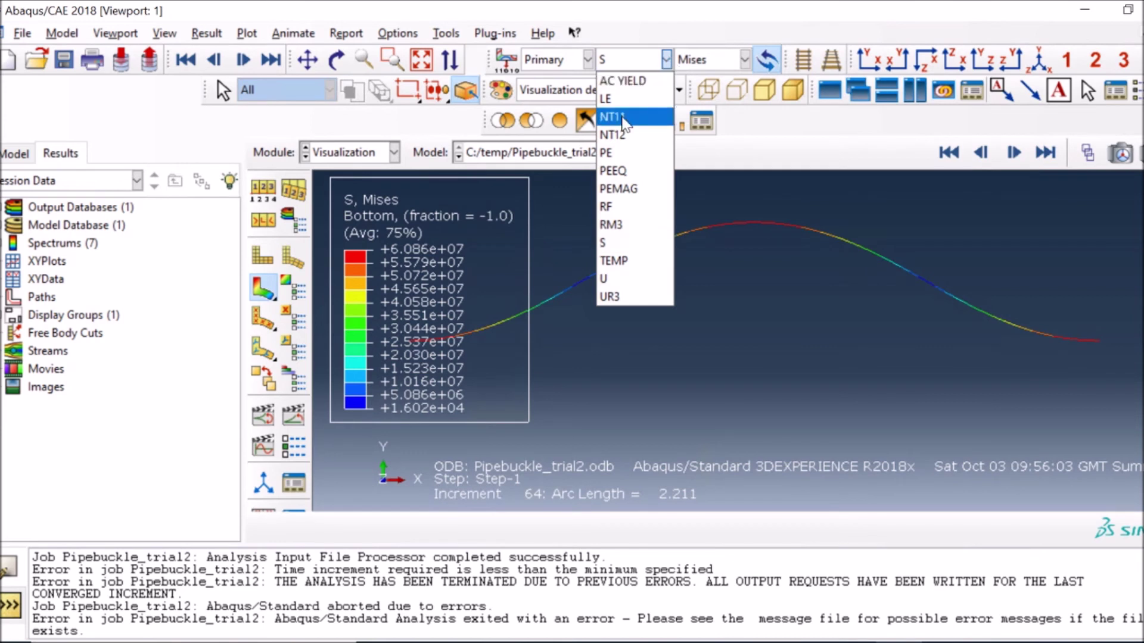
{"action": "left_click", "coordinate": [616, 113]}
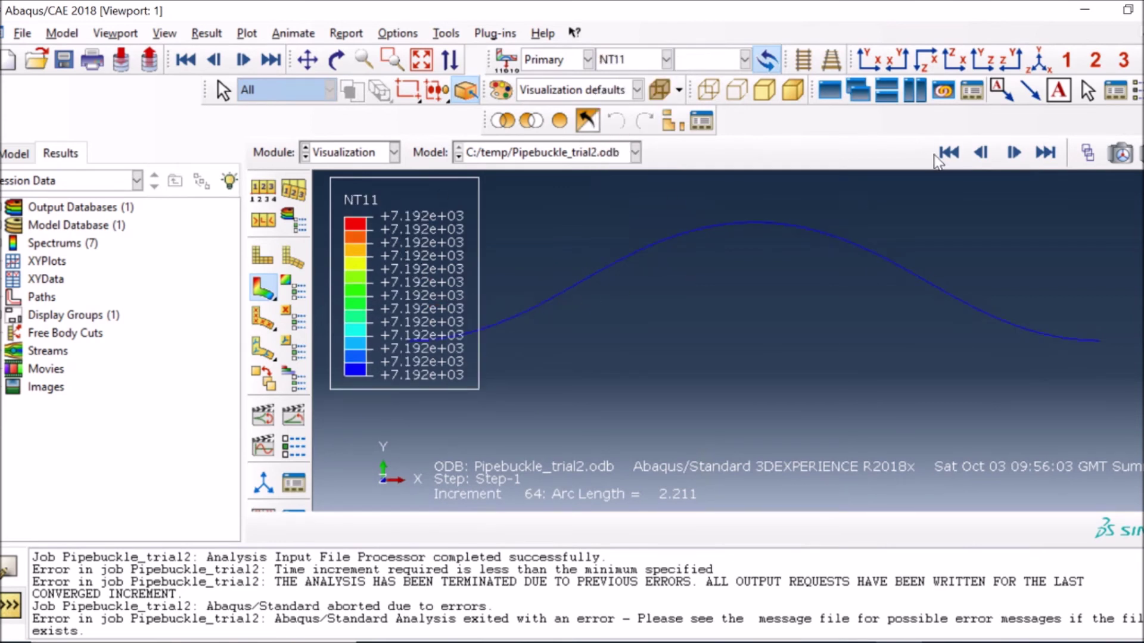
{"action": "left_click", "coordinate": [949, 153]}
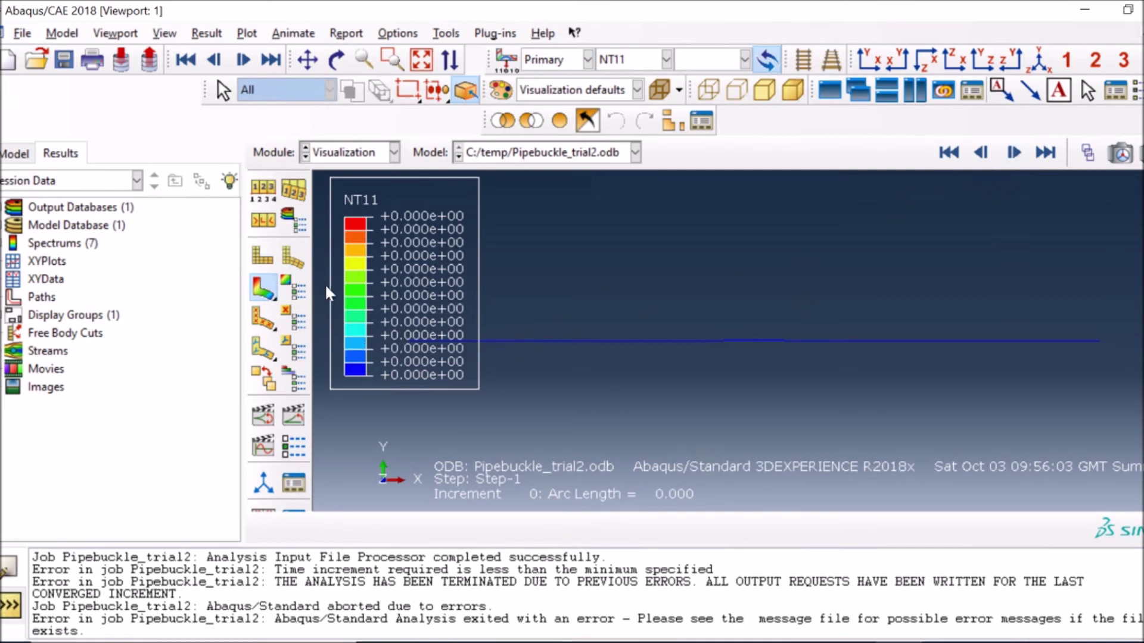
- Step NT11 through the increments to final increment 64, showing a uniform 7.192e+03
{"action": "left_click", "coordinate": [1013, 153]}
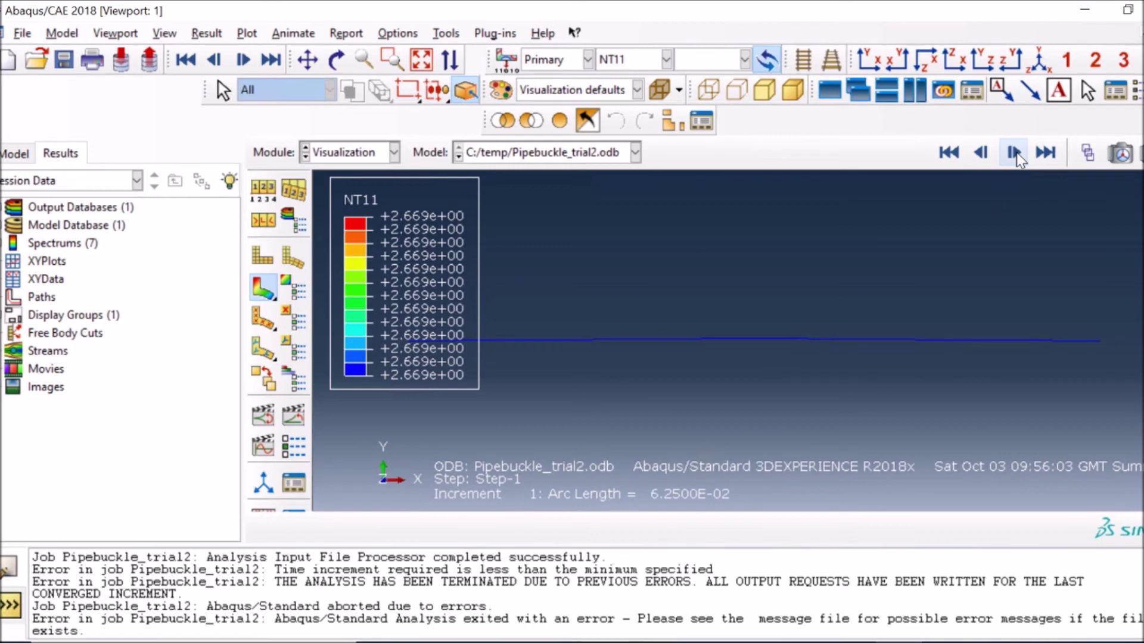
{"action": "left_click", "coordinate": [1014, 153]}
{"action": "left_click", "coordinate": [1014, 153]}
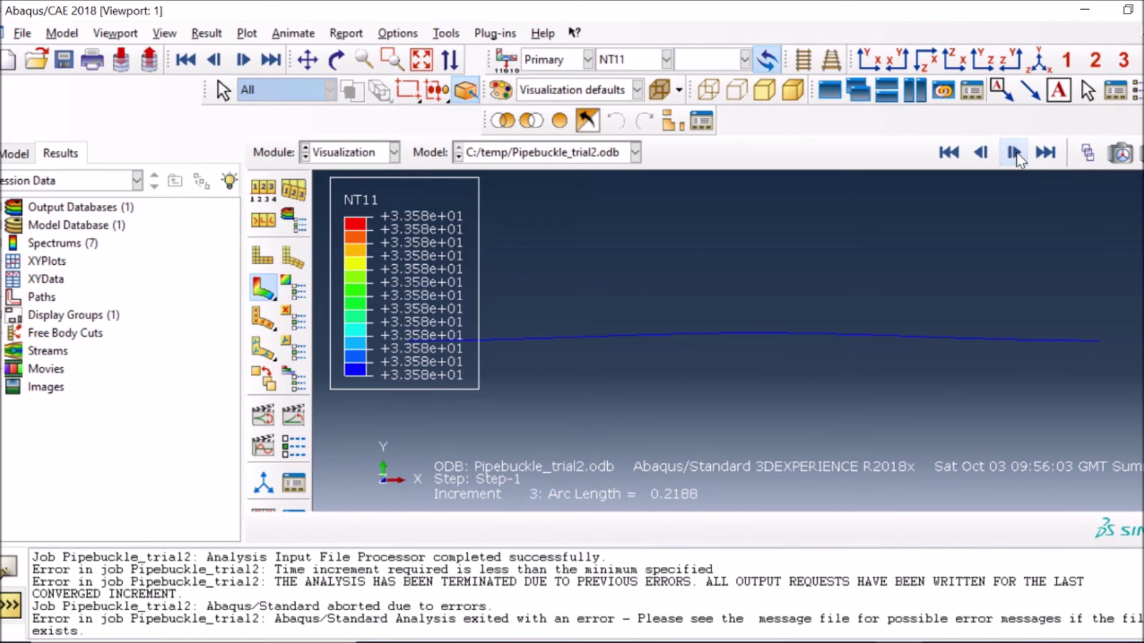
{"action": "left_click", "coordinate": [1014, 153]}
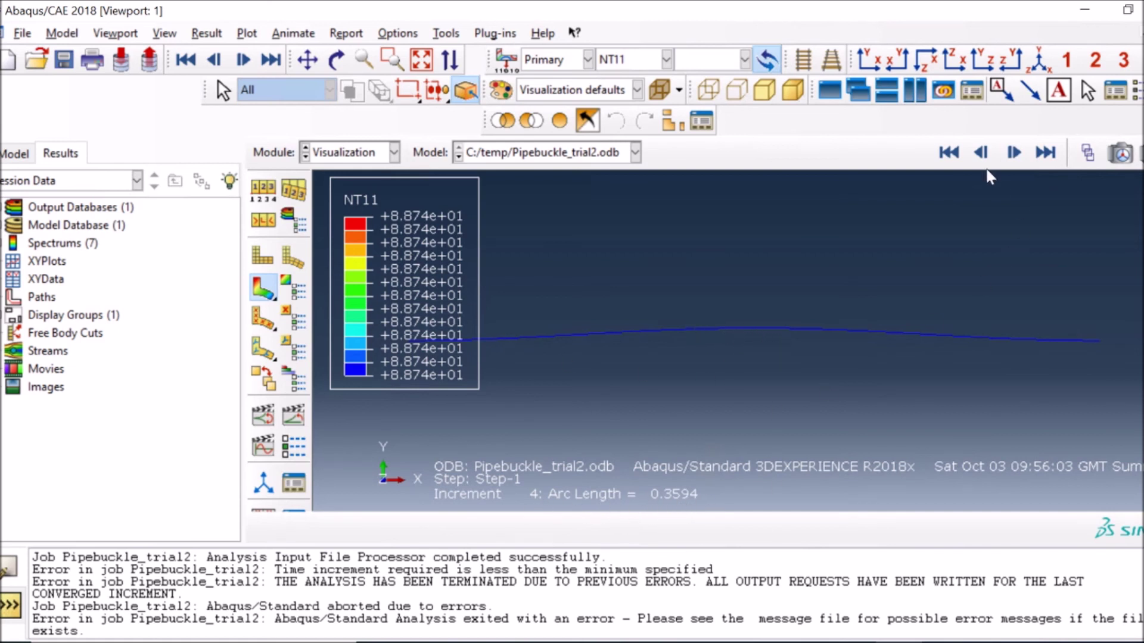
{"action": "left_click", "coordinate": [1014, 156]}
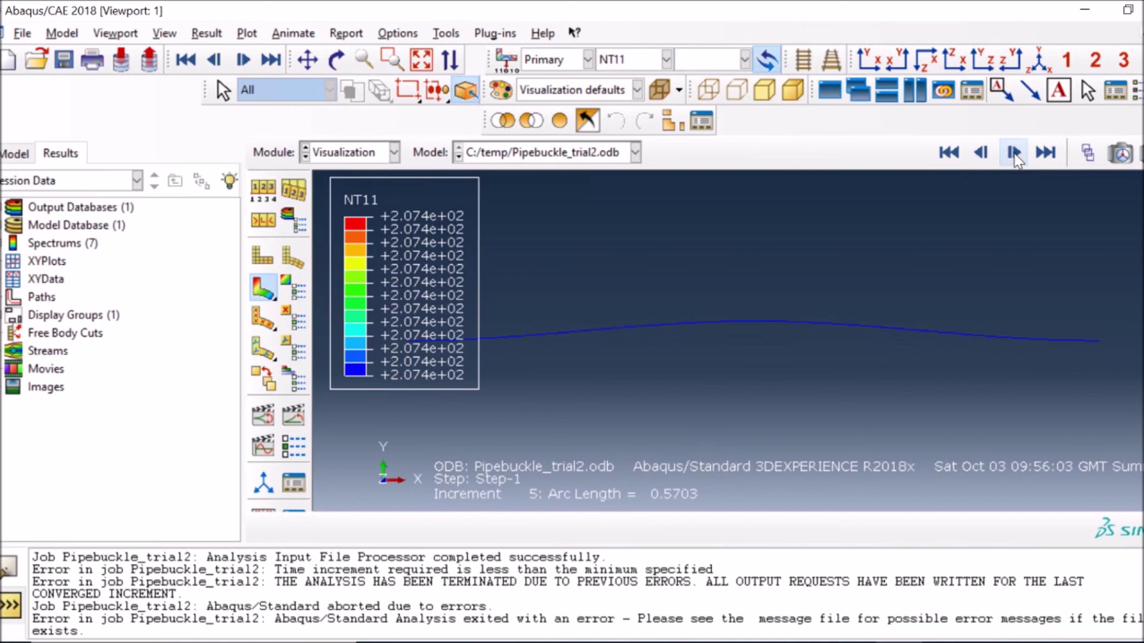
{"action": "left_click", "coordinate": [1014, 154]}
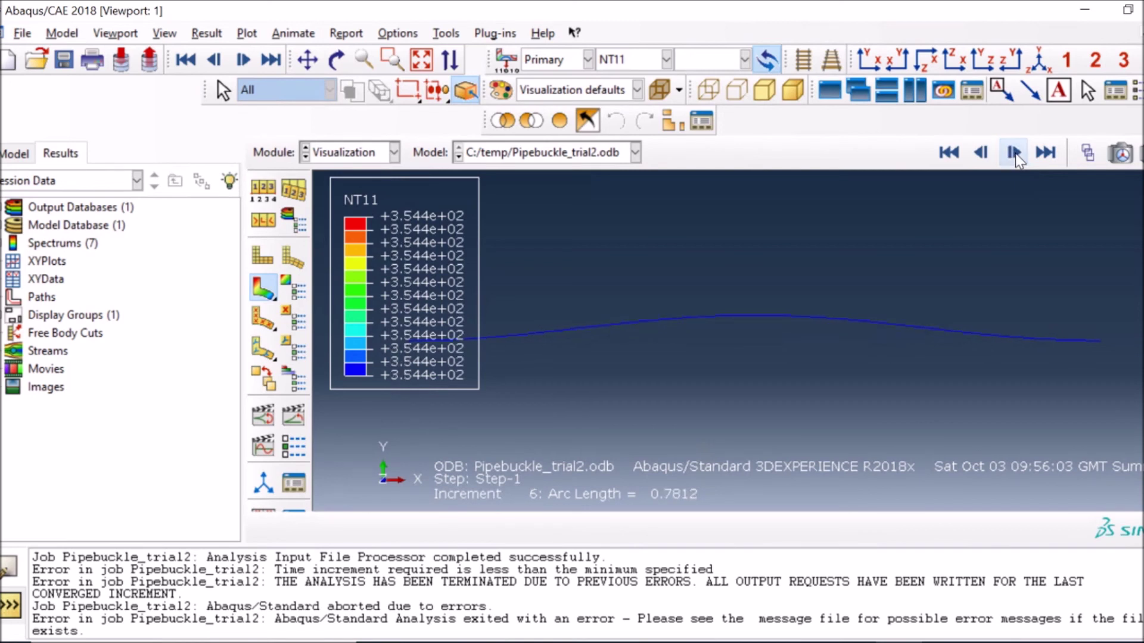
{"action": "left_click", "coordinate": [1013, 154]}
{"action": "left_click", "coordinate": [1014, 154]}
{"action": "left_click", "coordinate": [1014, 154]}
{"action": "left_click", "coordinate": [1014, 154]}
{"action": "left_click", "coordinate": [1013, 154]}
{"action": "left_click", "coordinate": [1013, 153]}
{"action": "left_click", "coordinate": [1014, 153]}
{"action": "left_click", "coordinate": [1014, 154]}
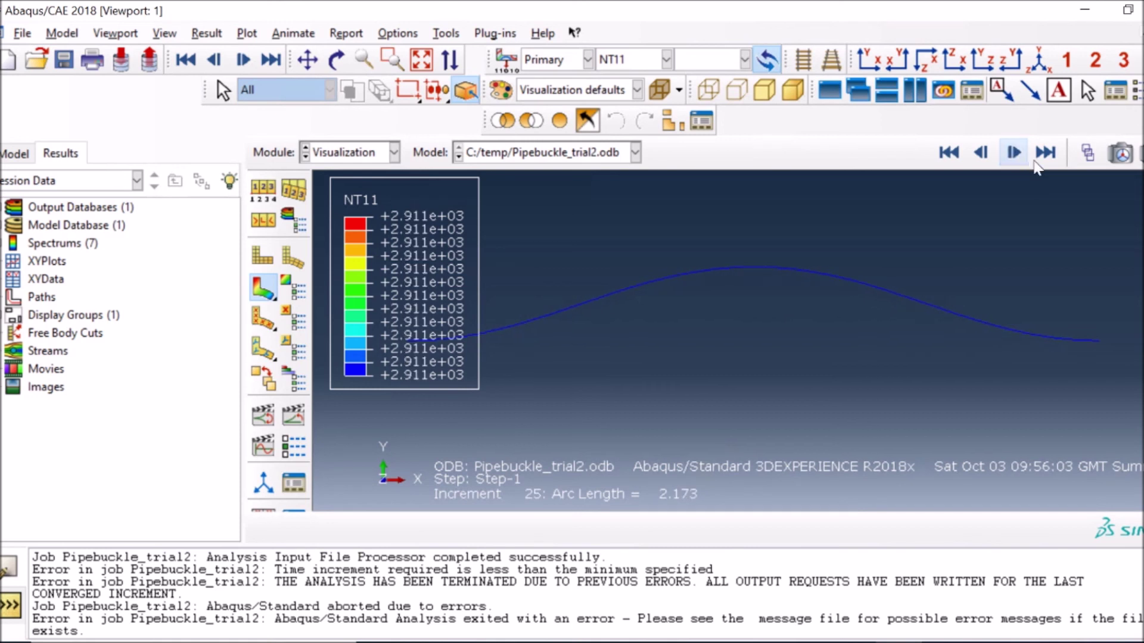
{"action": "left_click", "coordinate": [1045, 153]}
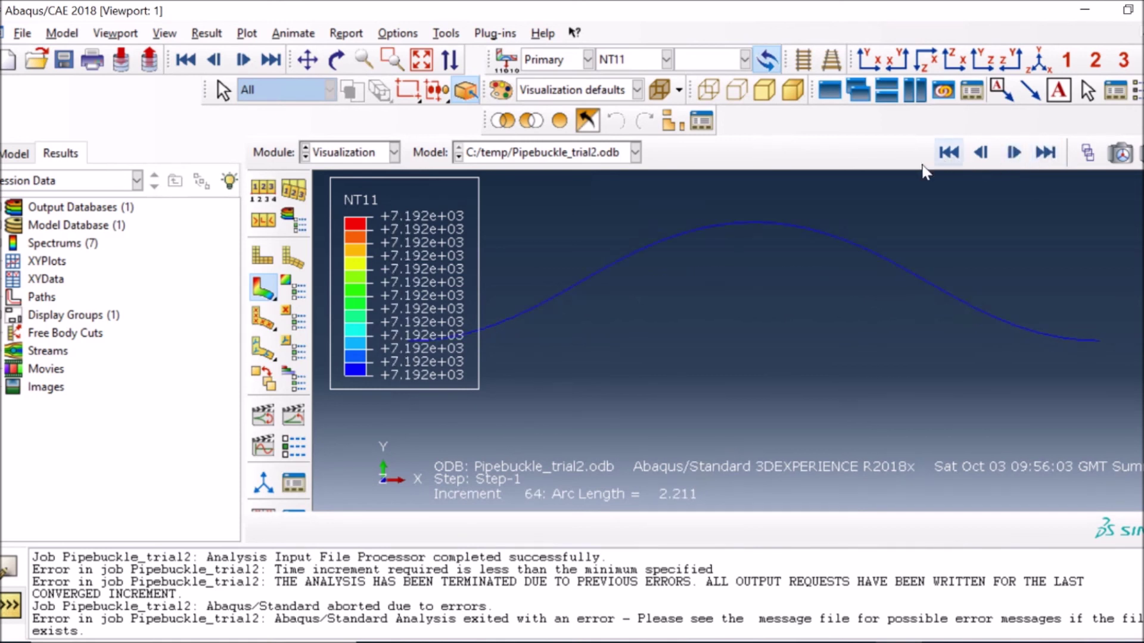
{"action": "left_click", "coordinate": [394, 153]}
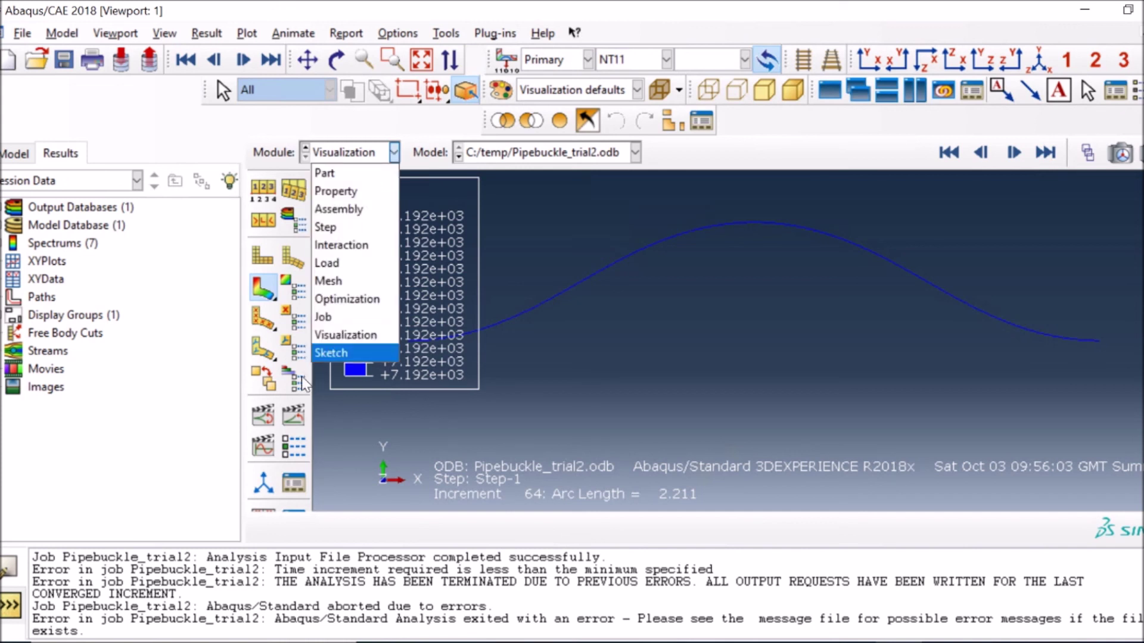
{"action": "left_click", "coordinate": [296, 430]}
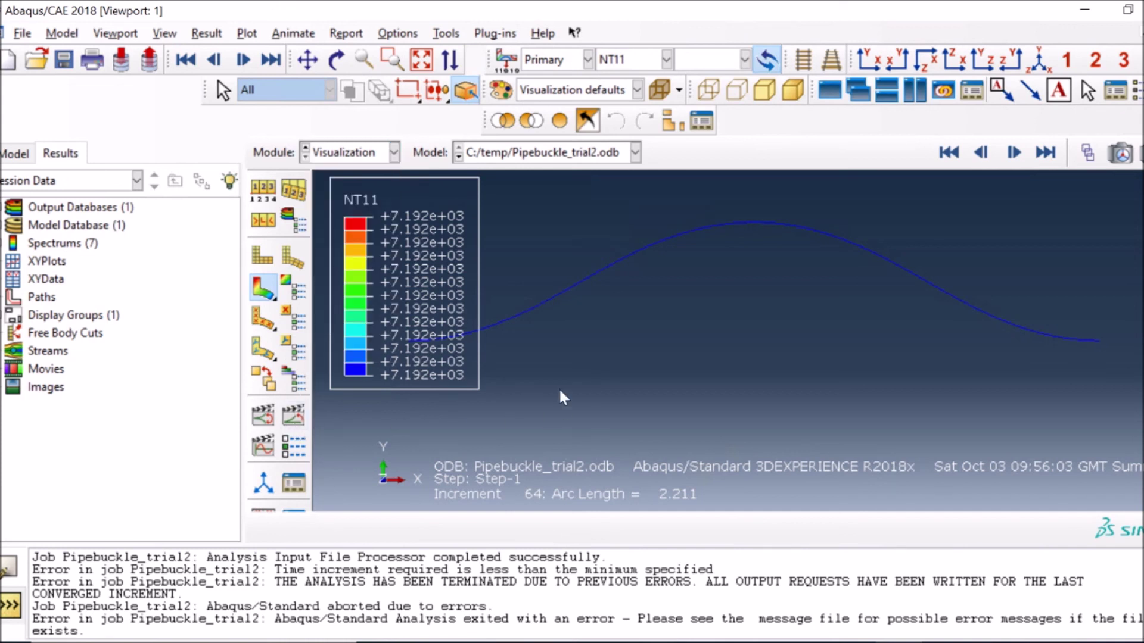